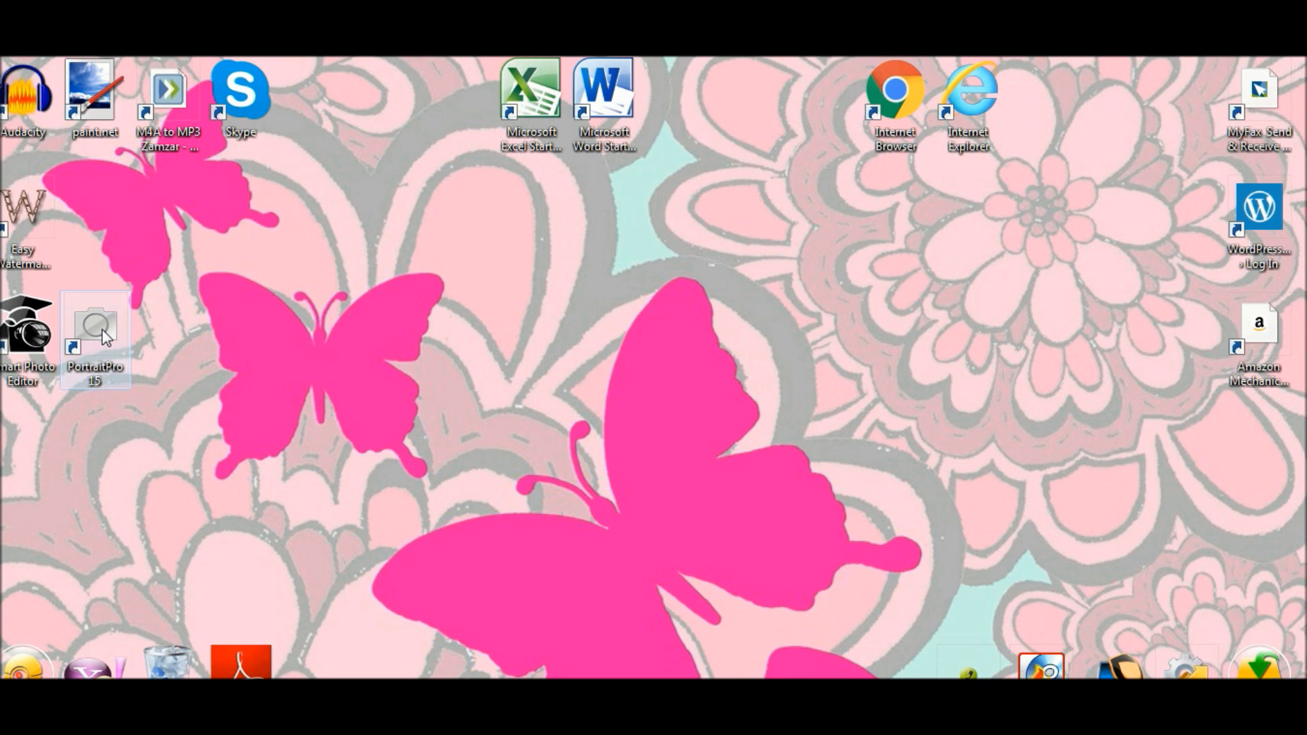
Step: Launch PortraitPro 15 and open Sample Face 3 from the A1 - Photo Enhancment Samples folder as a Female face
double_click(102, 330)
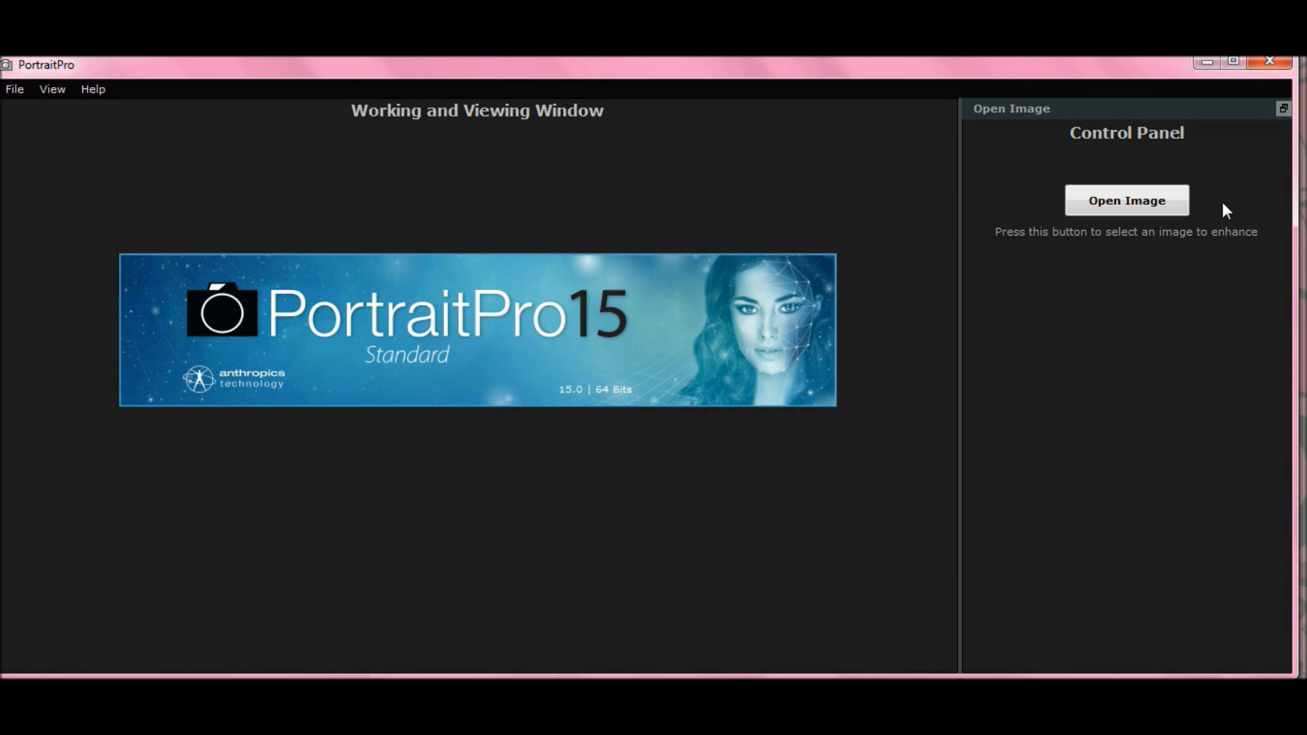
click(1155, 203)
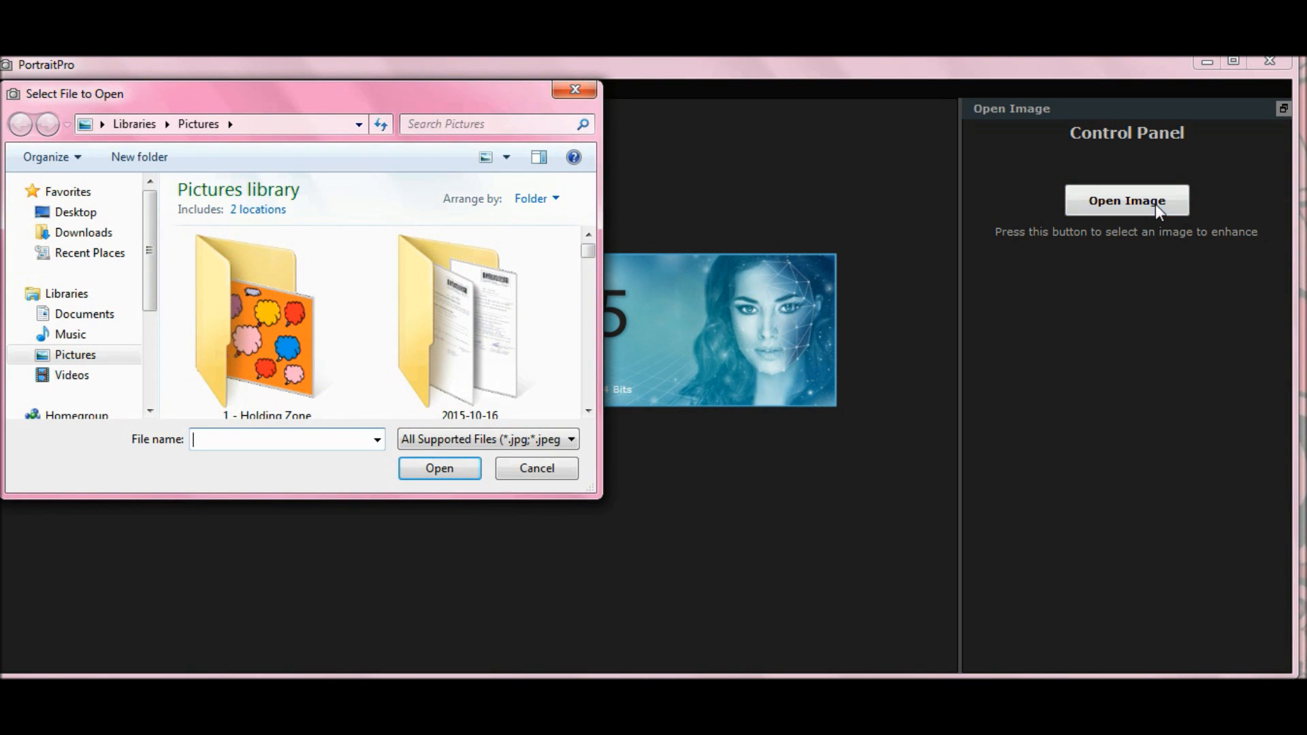
mouse_move(593, 255)
mouse_down()
mouse_move(594, 280)
mouse_move(594, 265)
mouse_up()
double_click(501, 271)
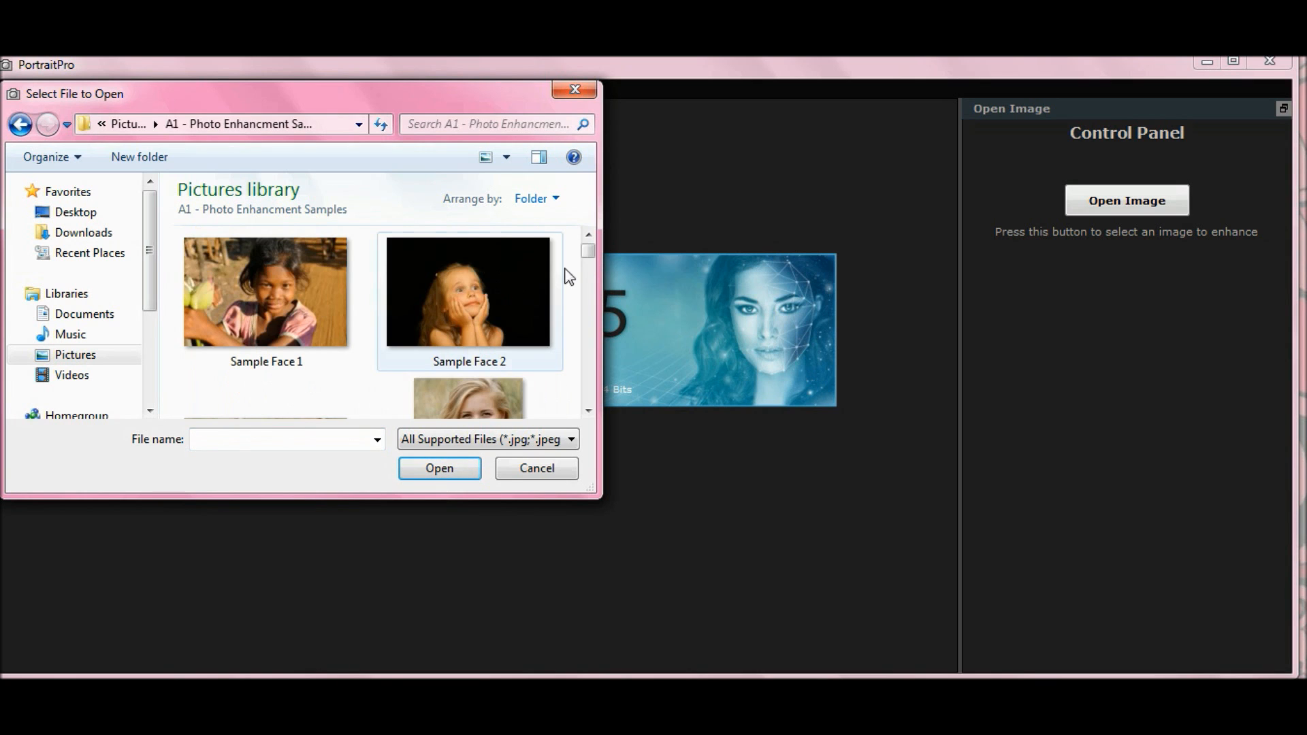
drag(587, 247, 585, 256)
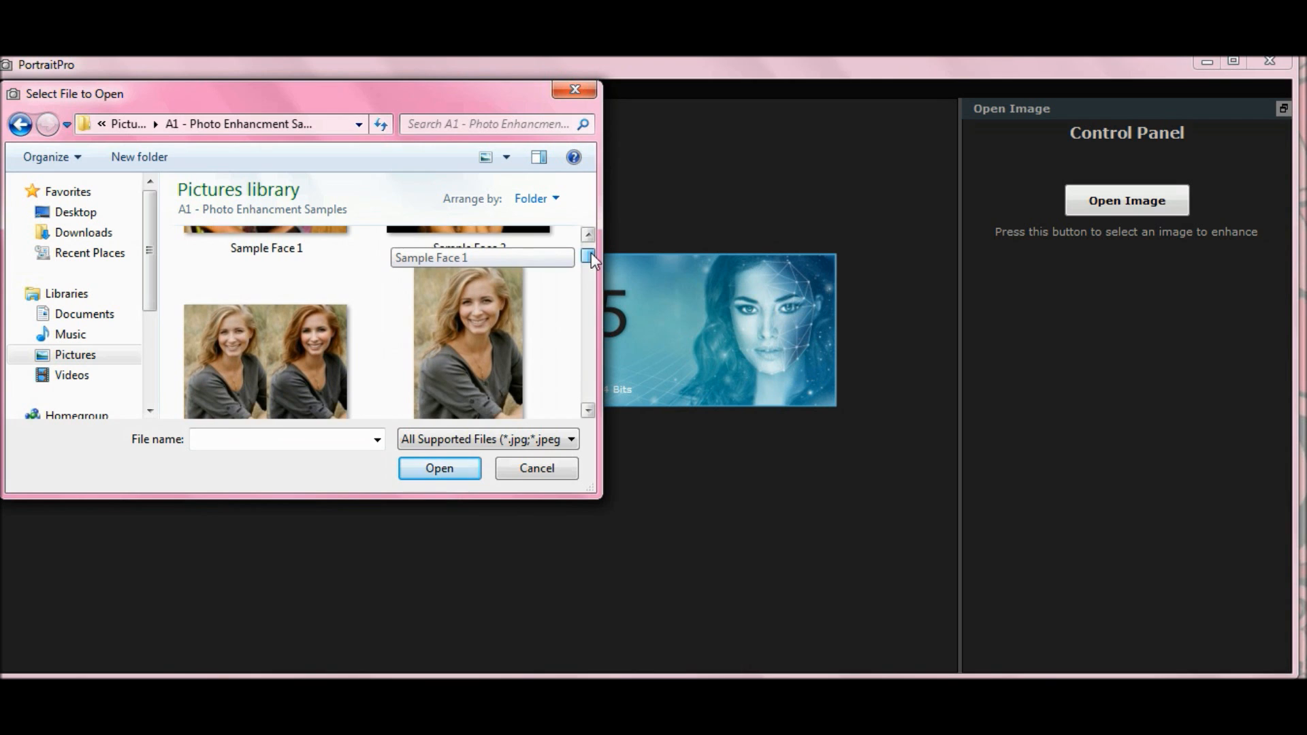
double_click(501, 294)
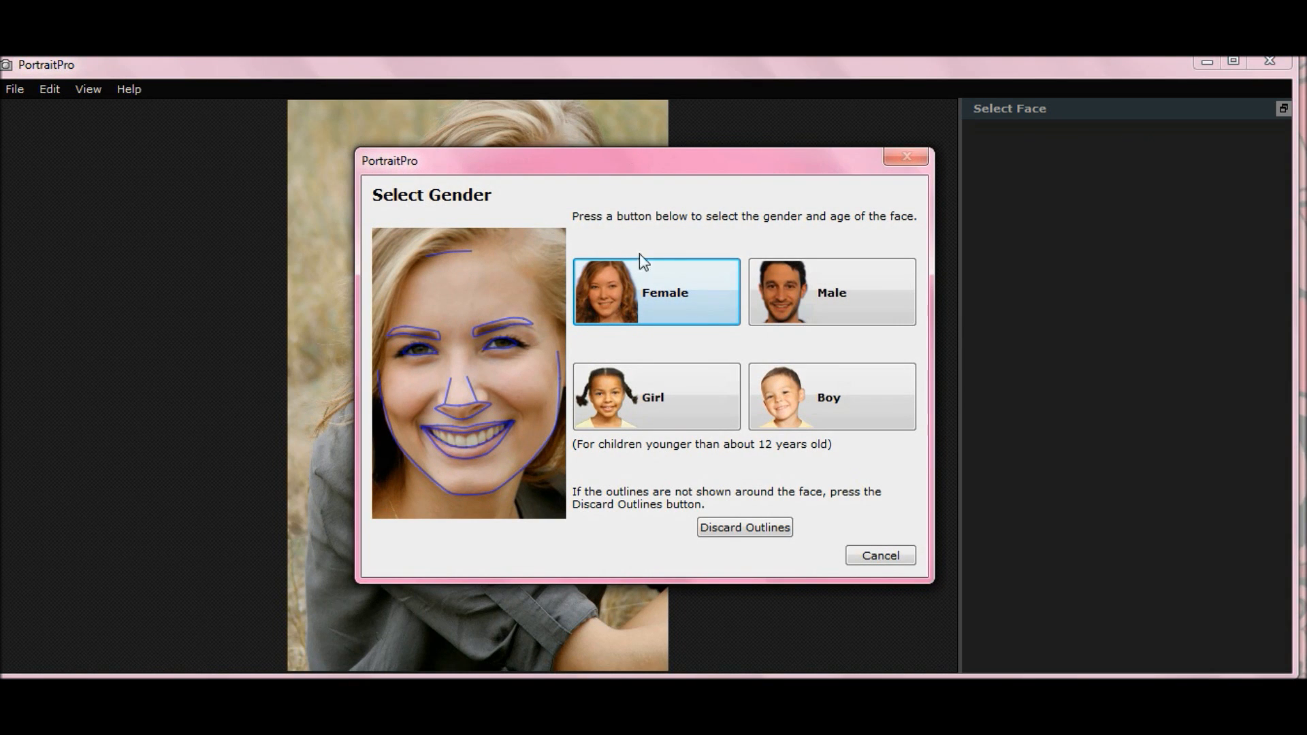
click(644, 293)
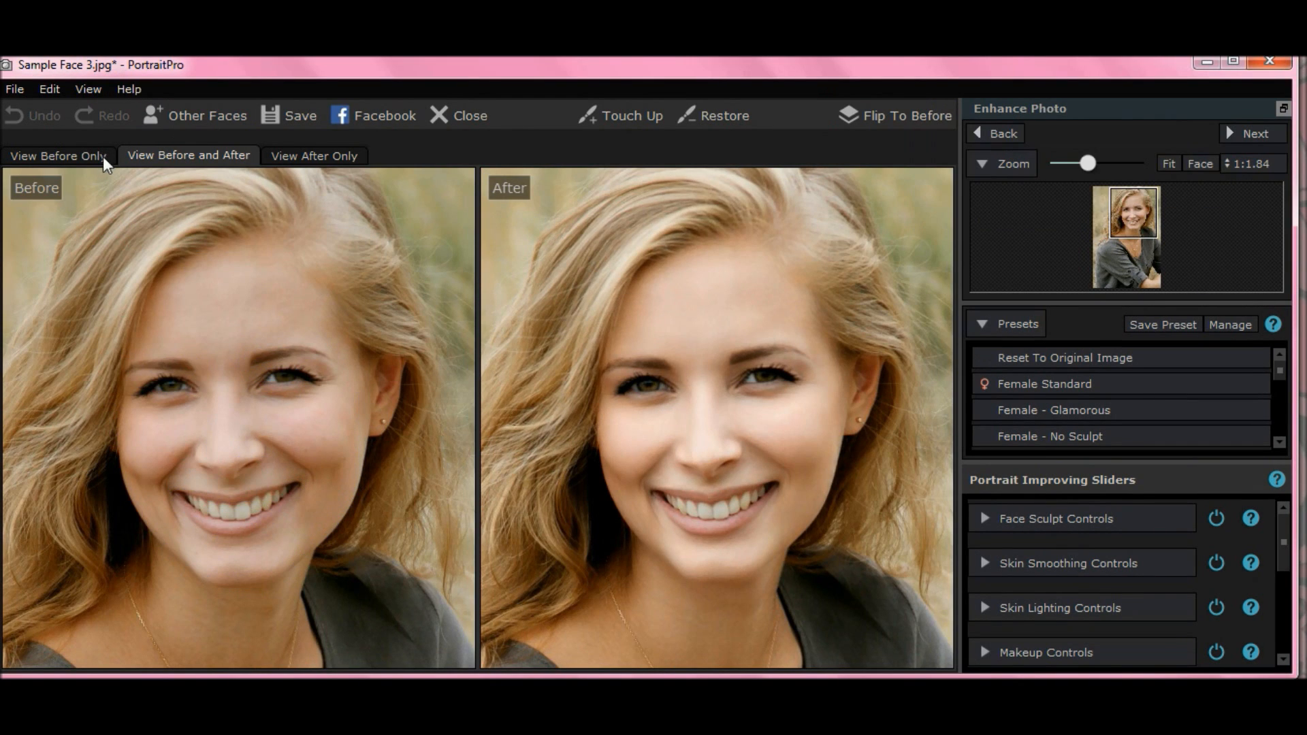
Step: Show only the after image, compare the whole-photo and face zoom levels, and frame the woman's face
click(278, 154)
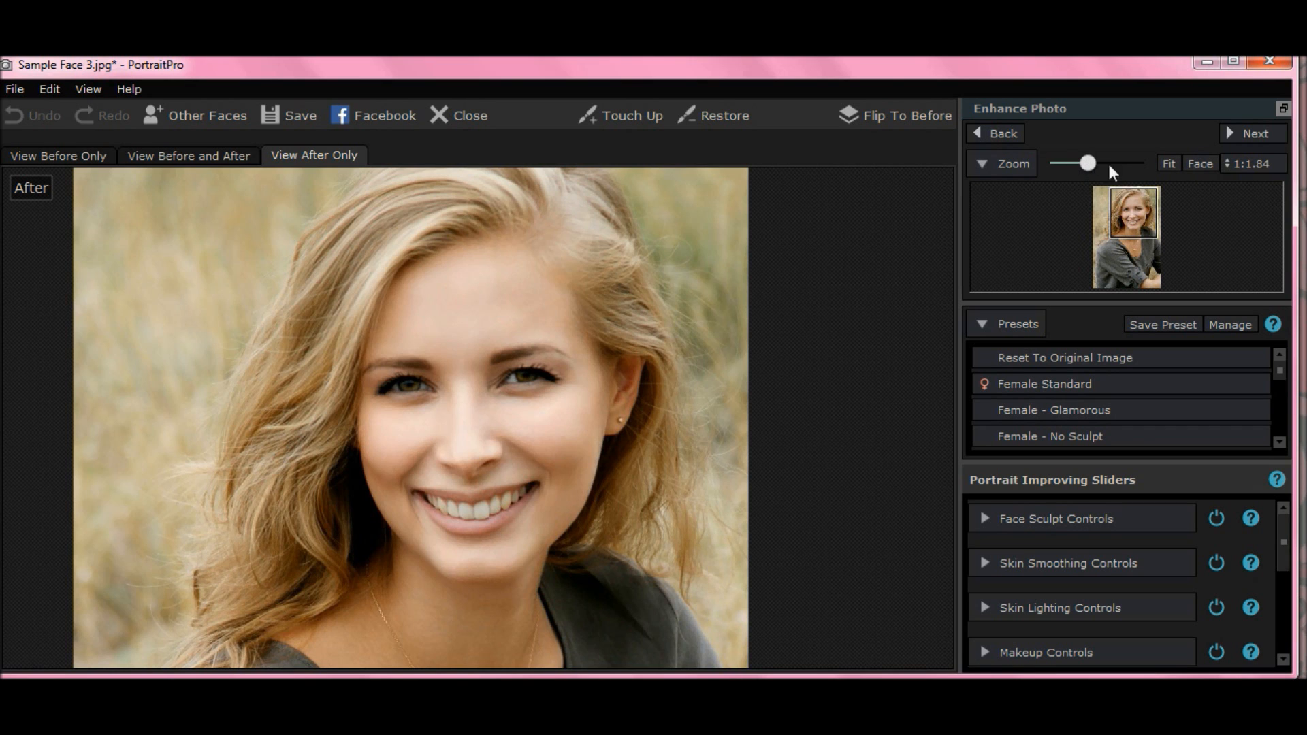
drag(1088, 162, 1082, 164)
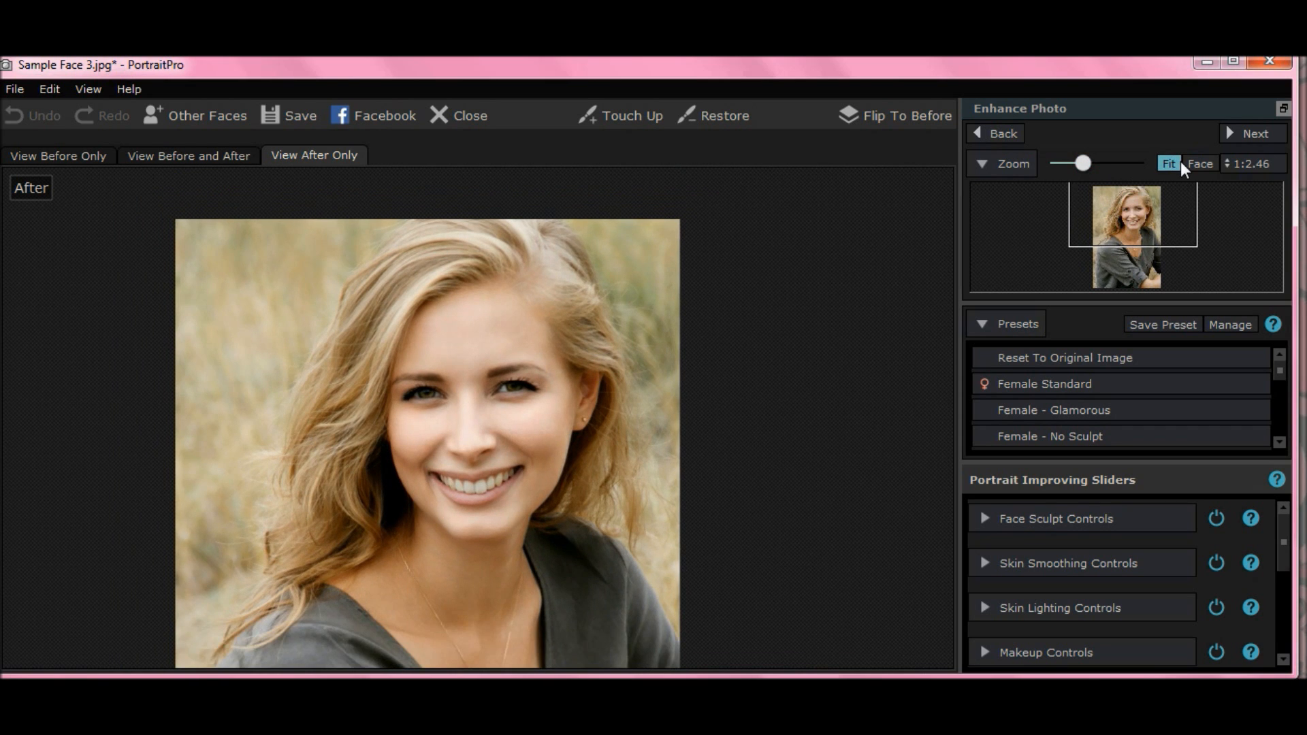
click(1180, 164)
click(1195, 160)
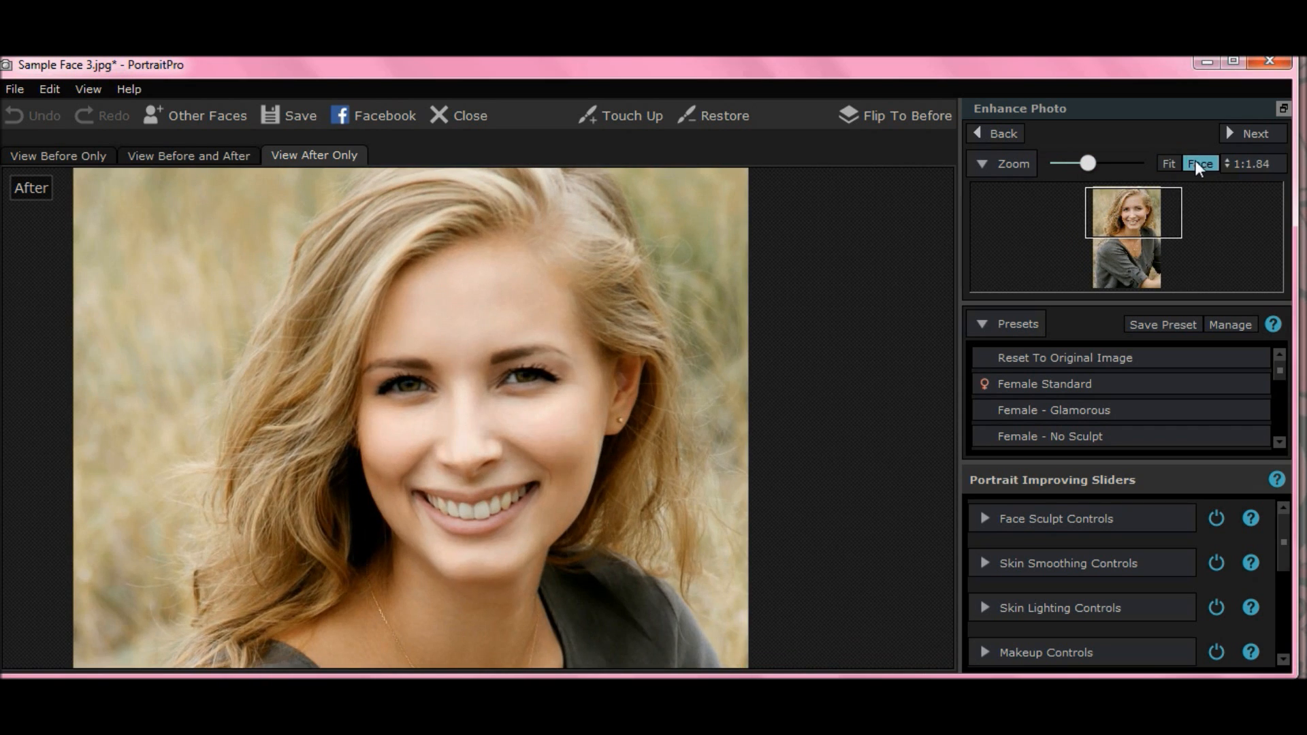
click(1174, 164)
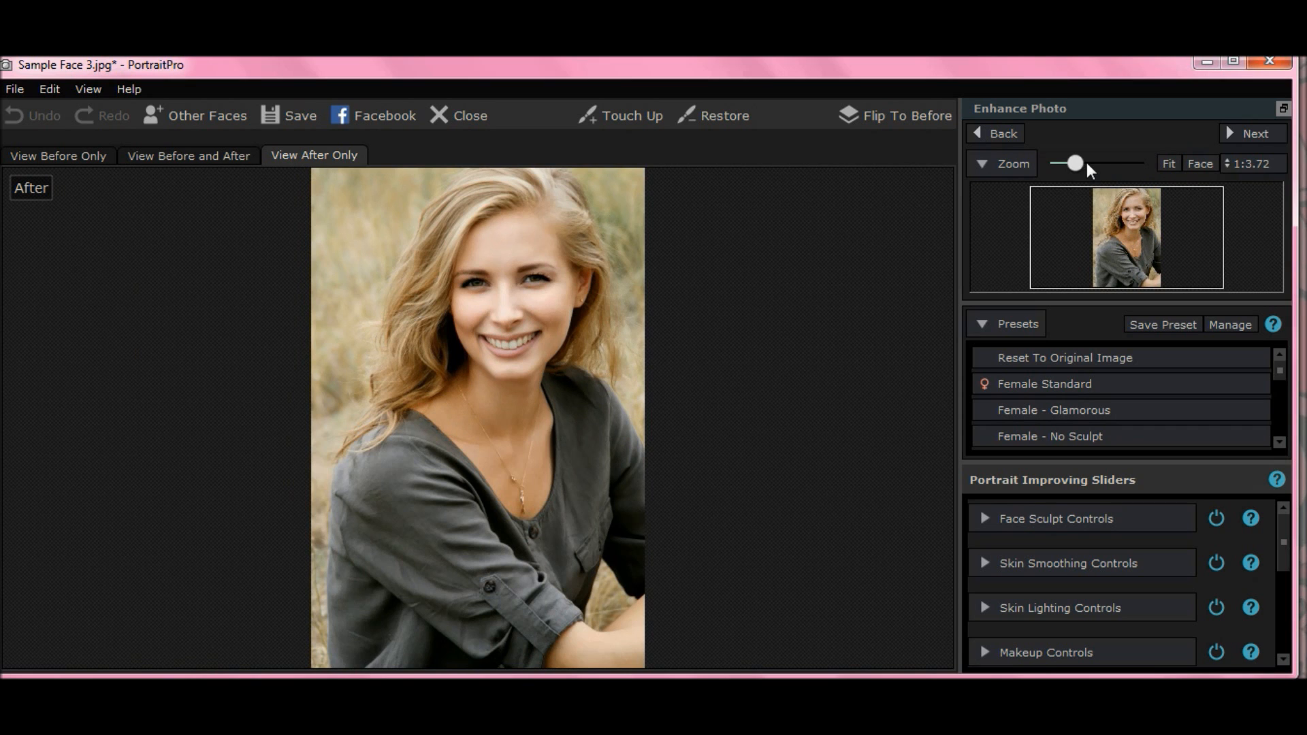
drag(1080, 162, 1094, 165)
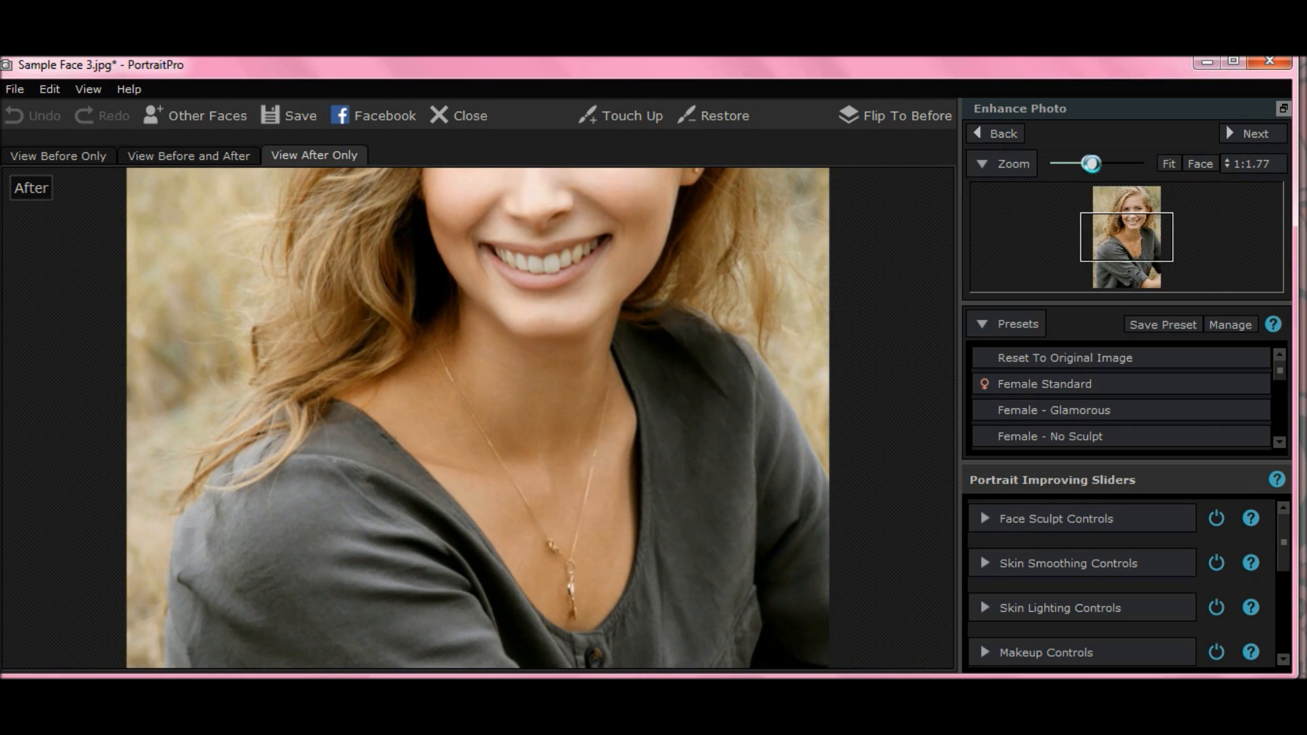
drag(1130, 232, 1137, 203)
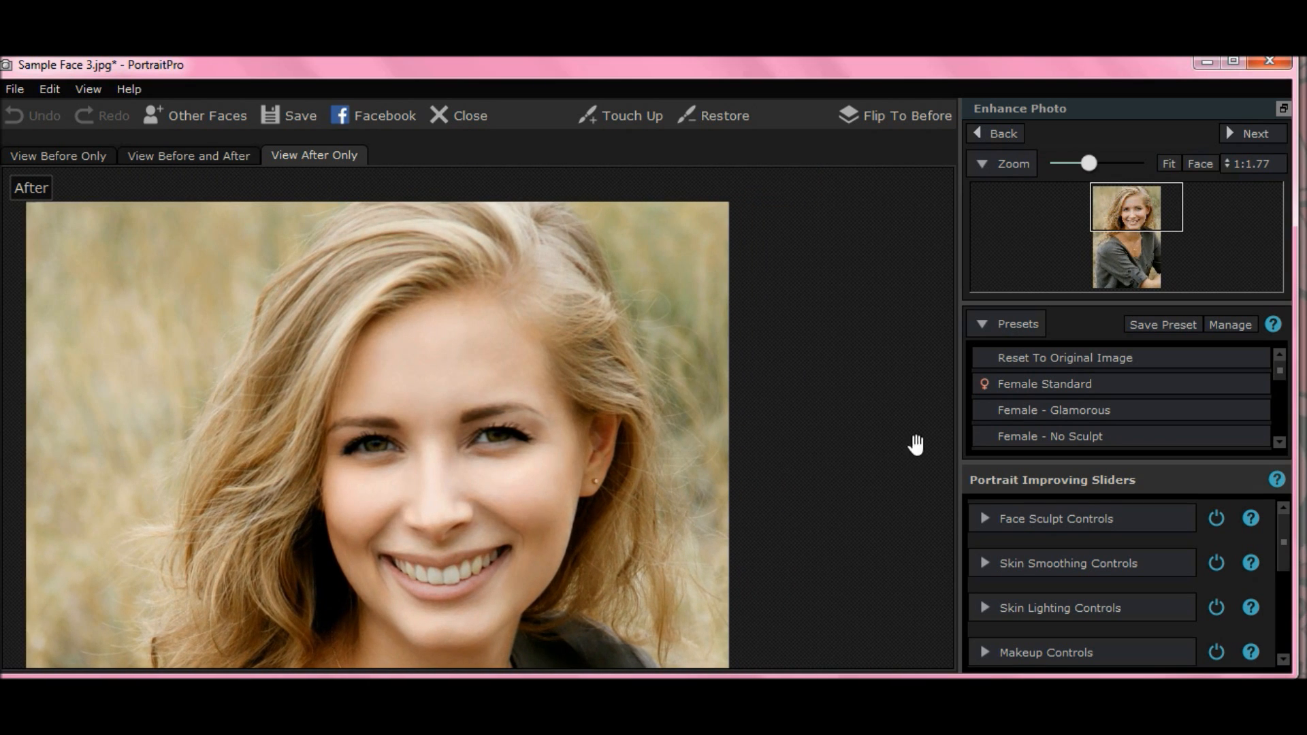
Step: Recolor the woman's hair with the wavy auburn swatch in the Hair Controls
drag(1286, 541, 1287, 600)
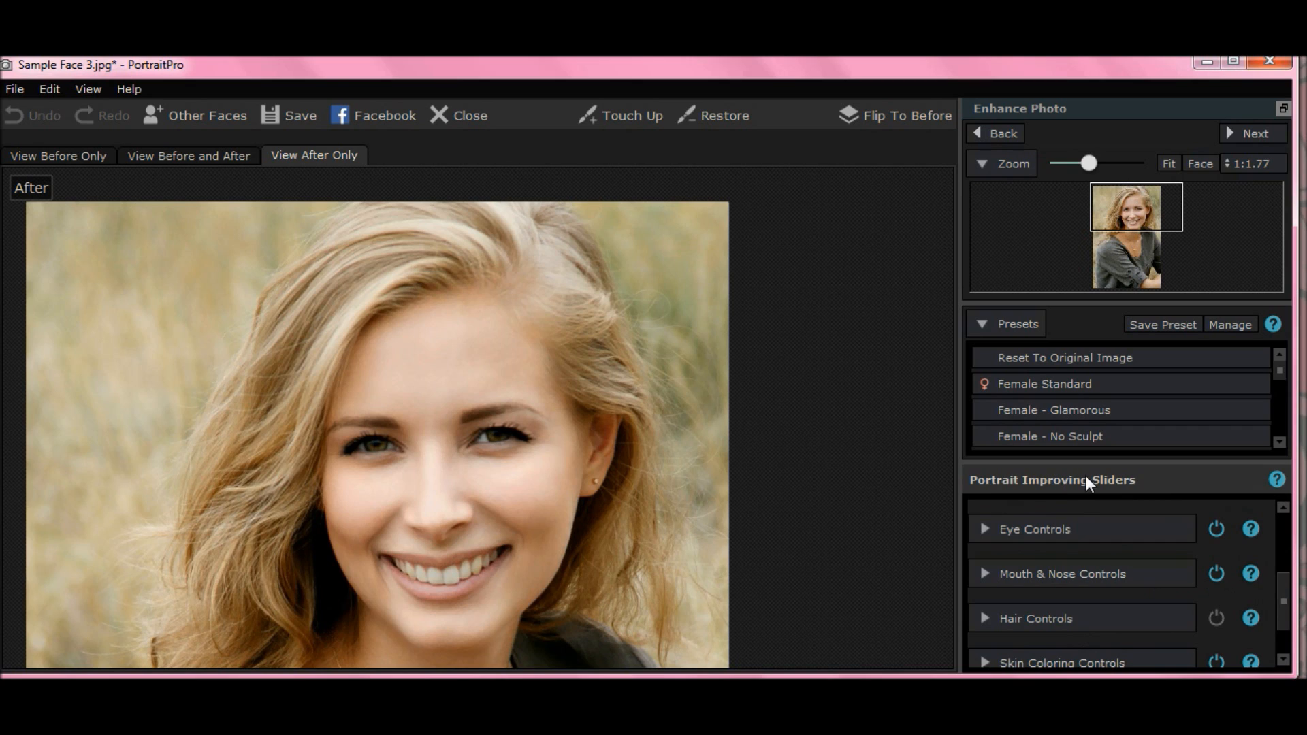
click(1039, 620)
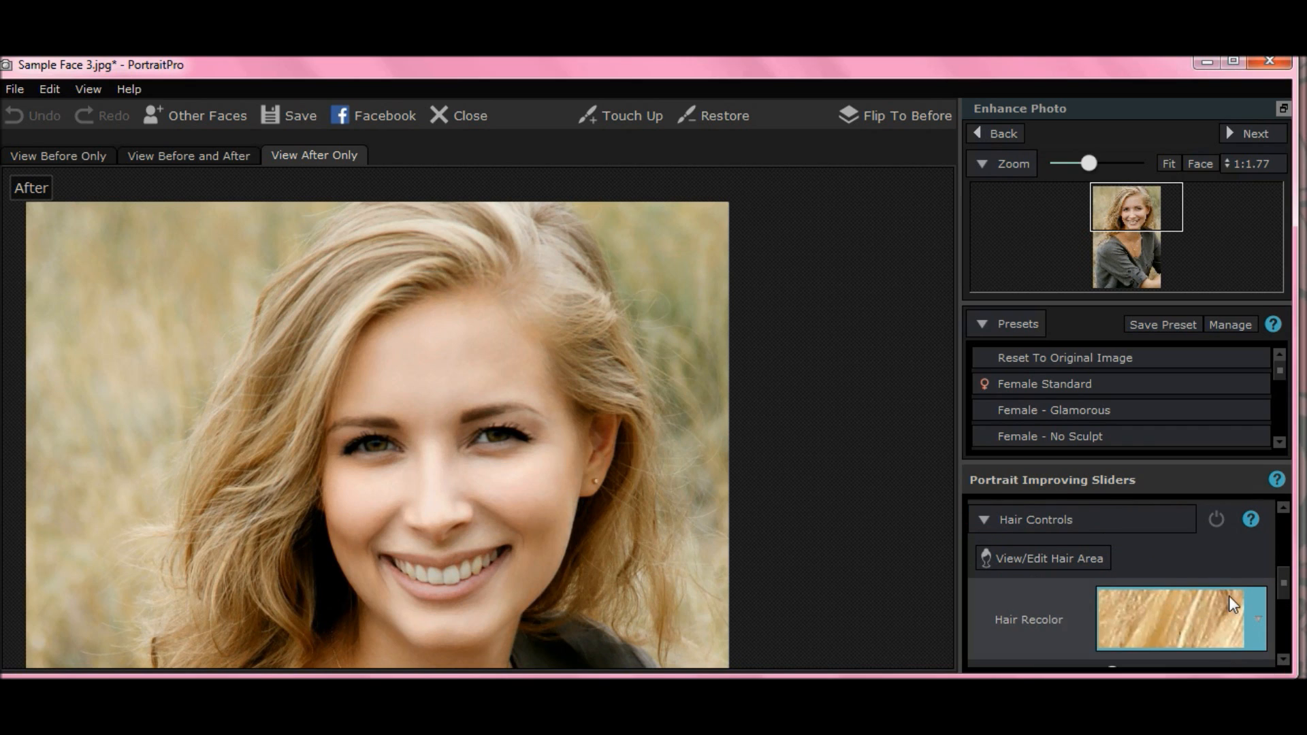
click(1258, 616)
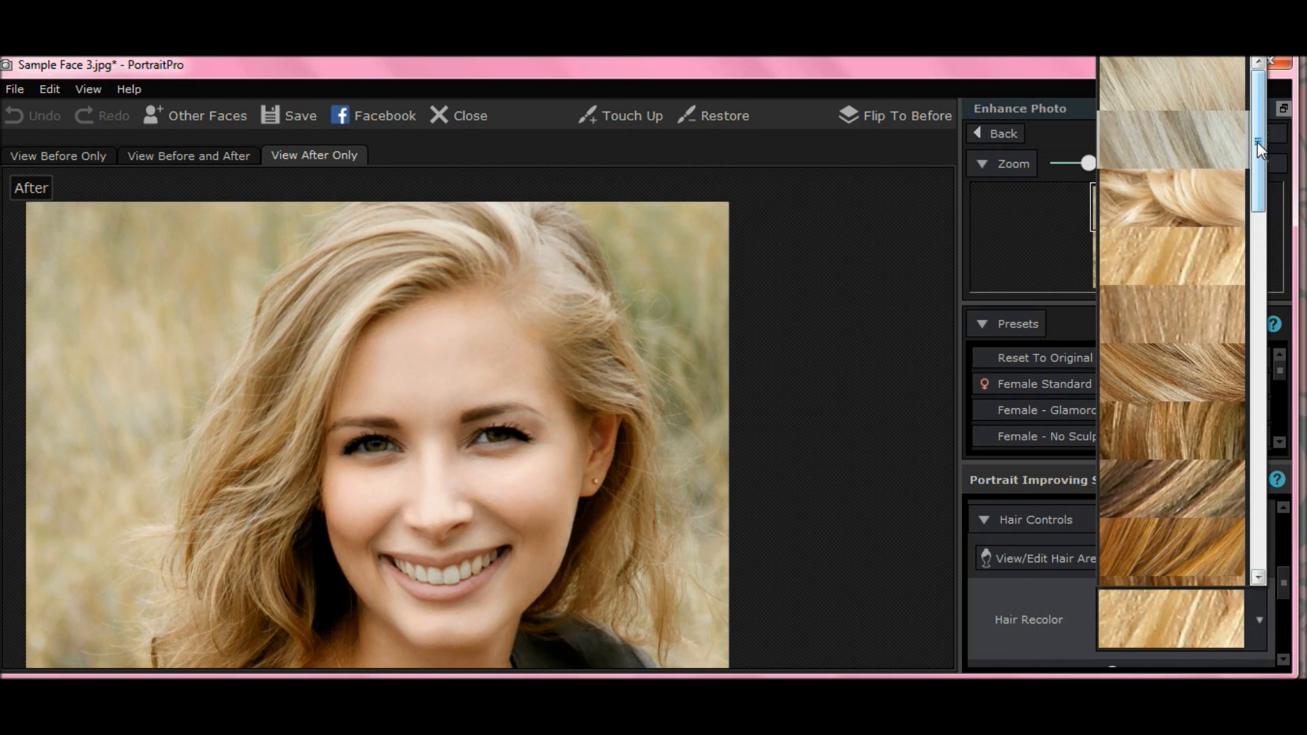
drag(1263, 105, 1268, 301)
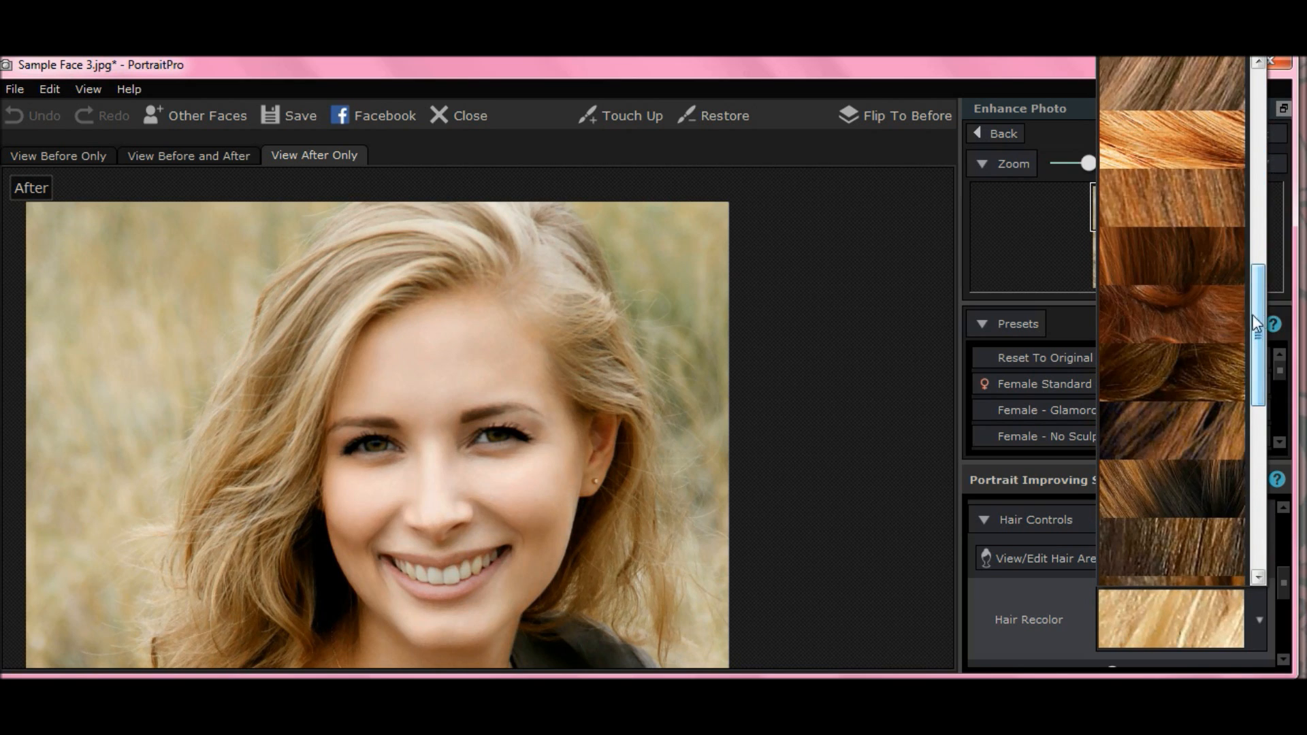
click(1205, 317)
click(1203, 317)
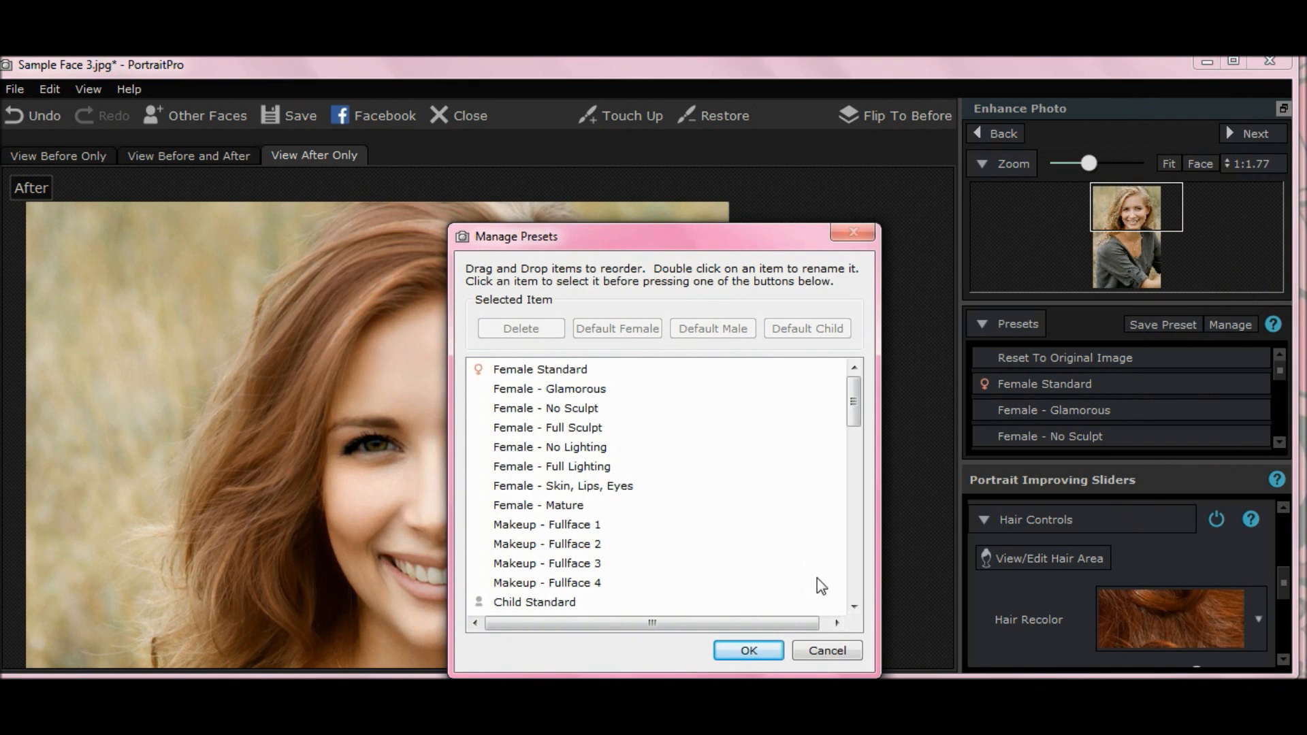
click(826, 650)
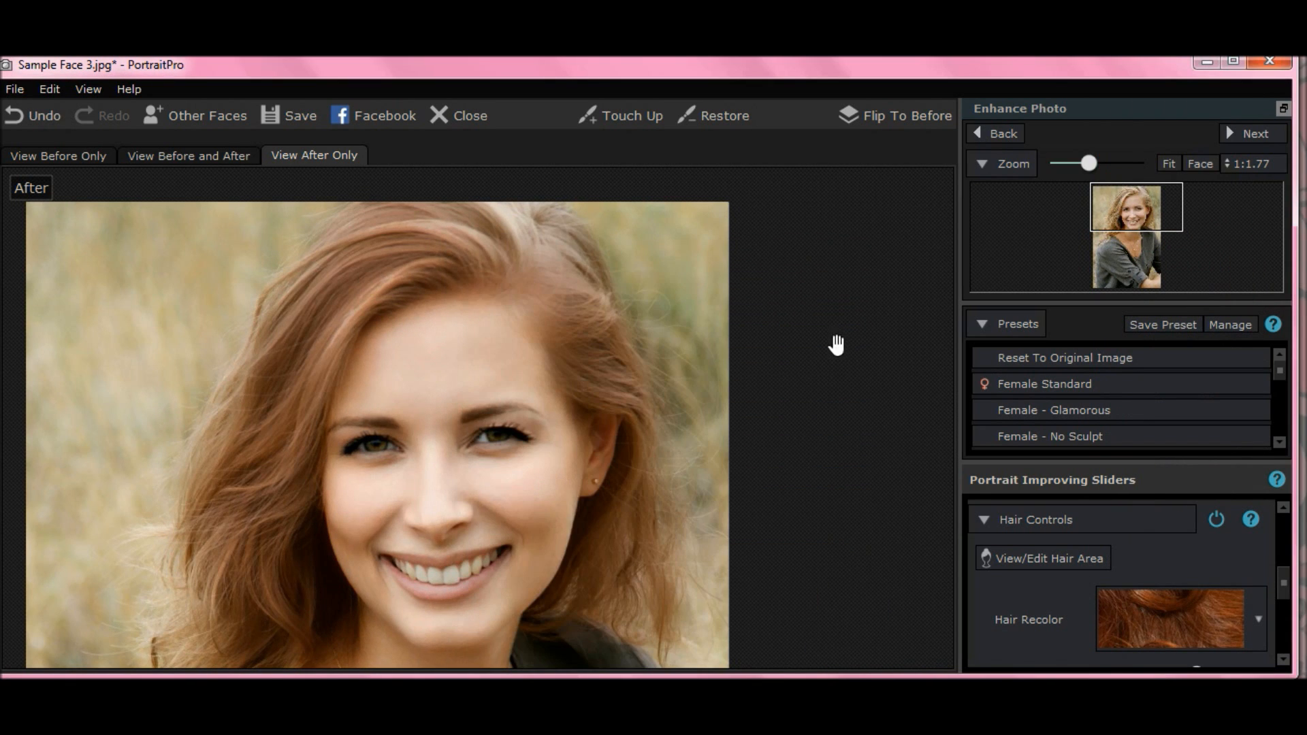
Step: Adjust the hair to Hair Recolor Amount 100, Lighten -41, Redden 100 and Vibrance 91
drag(1284, 586, 1284, 612)
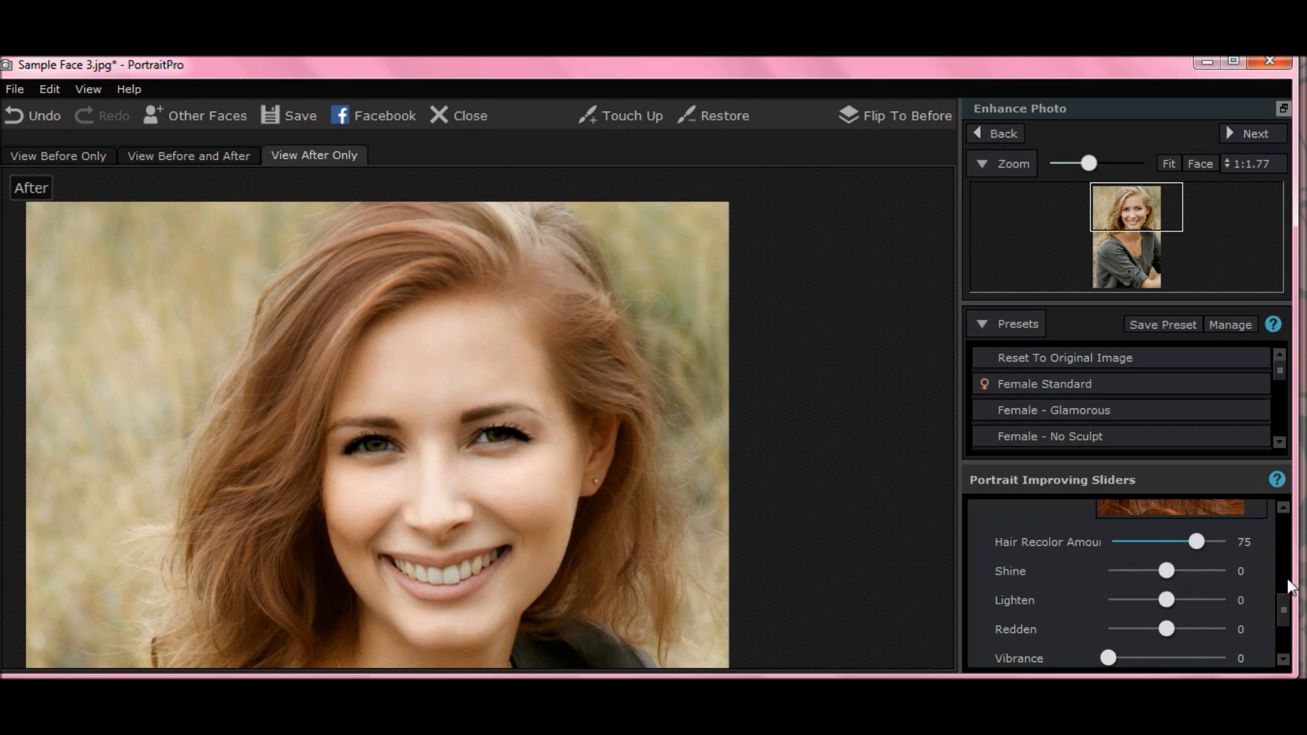
drag(1196, 541, 1242, 544)
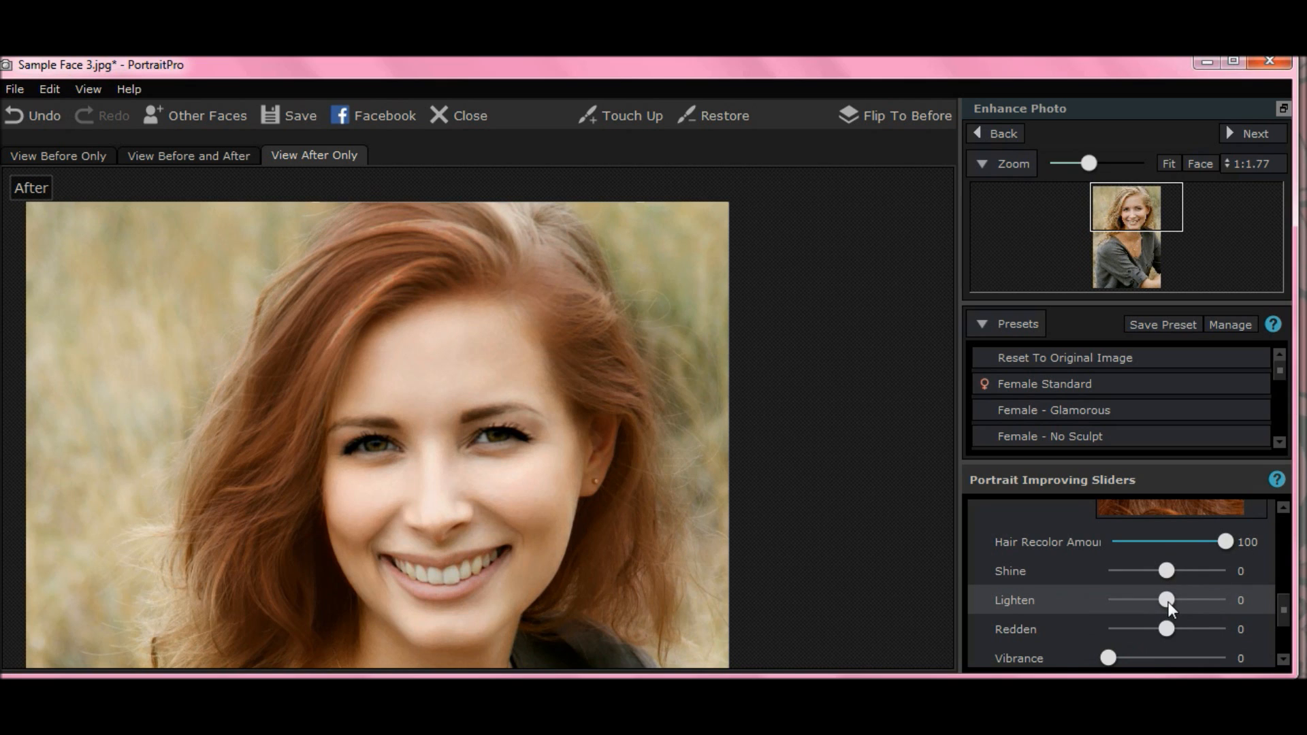
drag(1168, 602, 1126, 600)
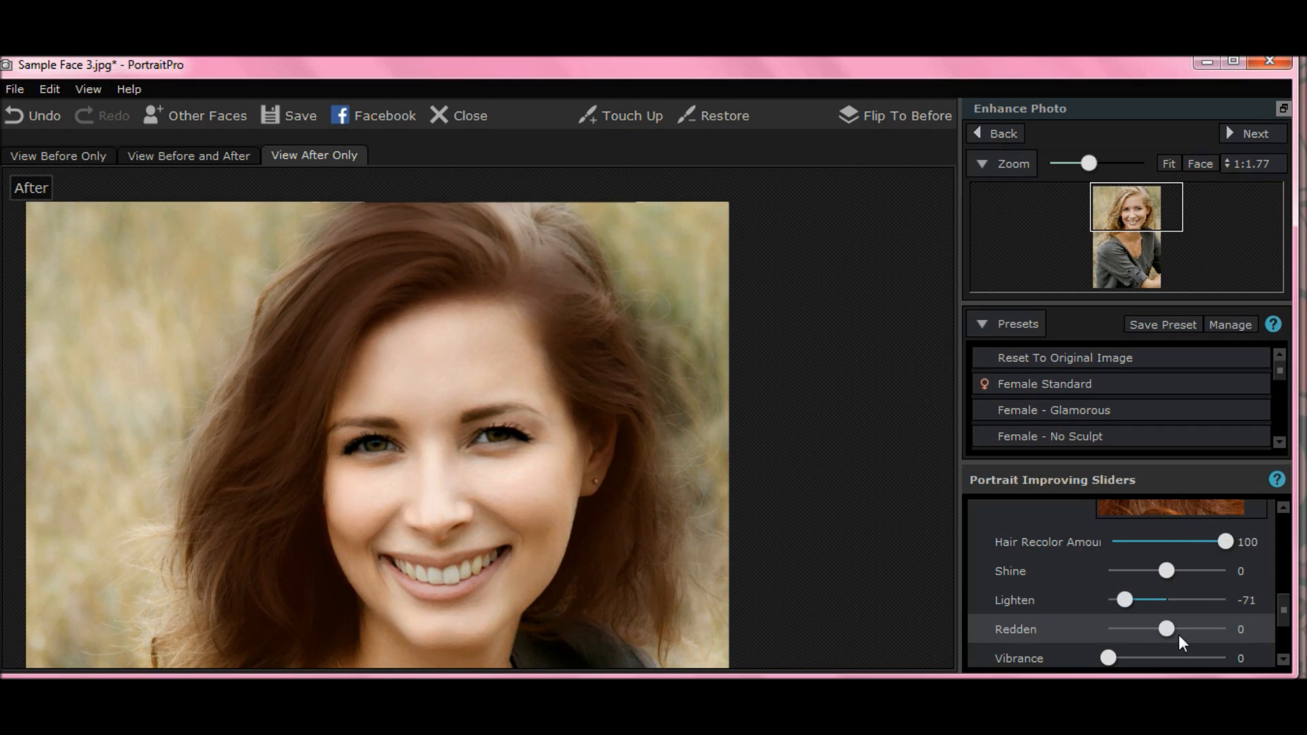
drag(1126, 599, 1257, 615)
scroll(1278, 613, down, 1)
drag(1110, 589, 1219, 590)
drag(1287, 623, 1289, 635)
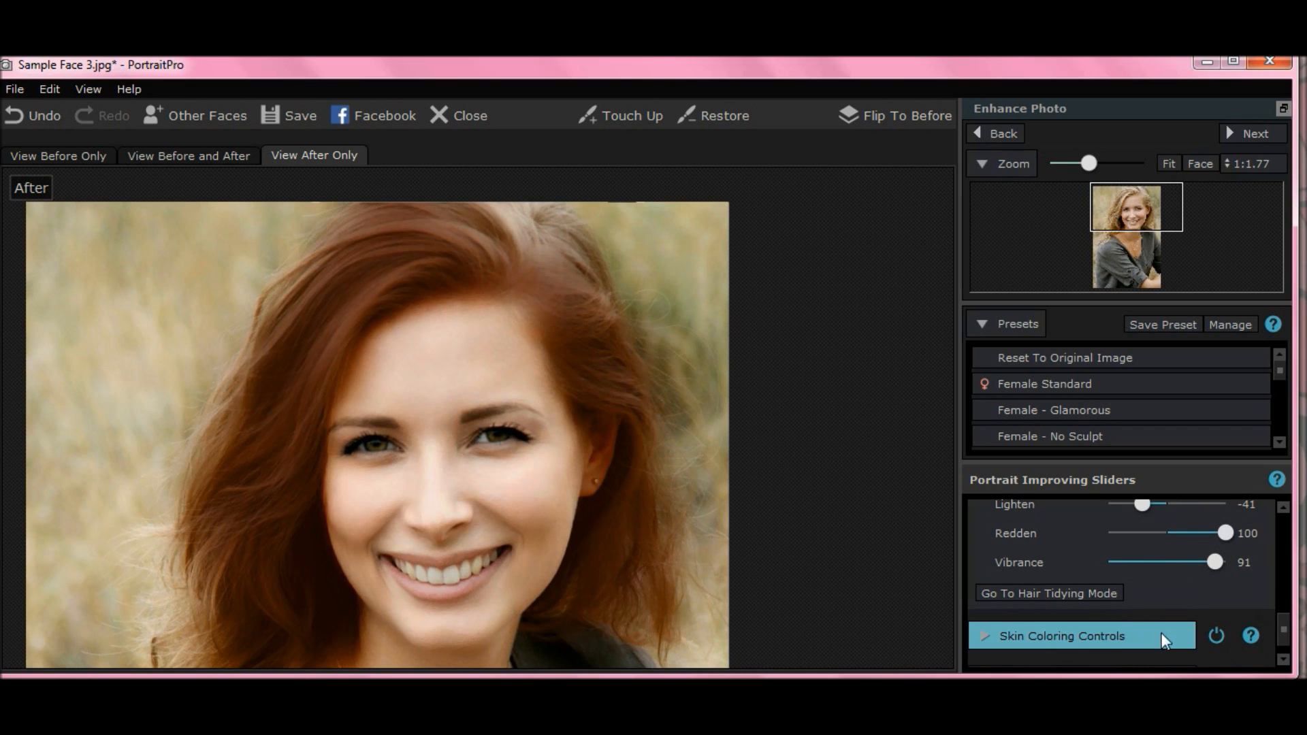
Step: Try the burgundy red swatch at the end of the hair colors with a Hair Recolor Amount of 80
drag(1285, 625, 1297, 593)
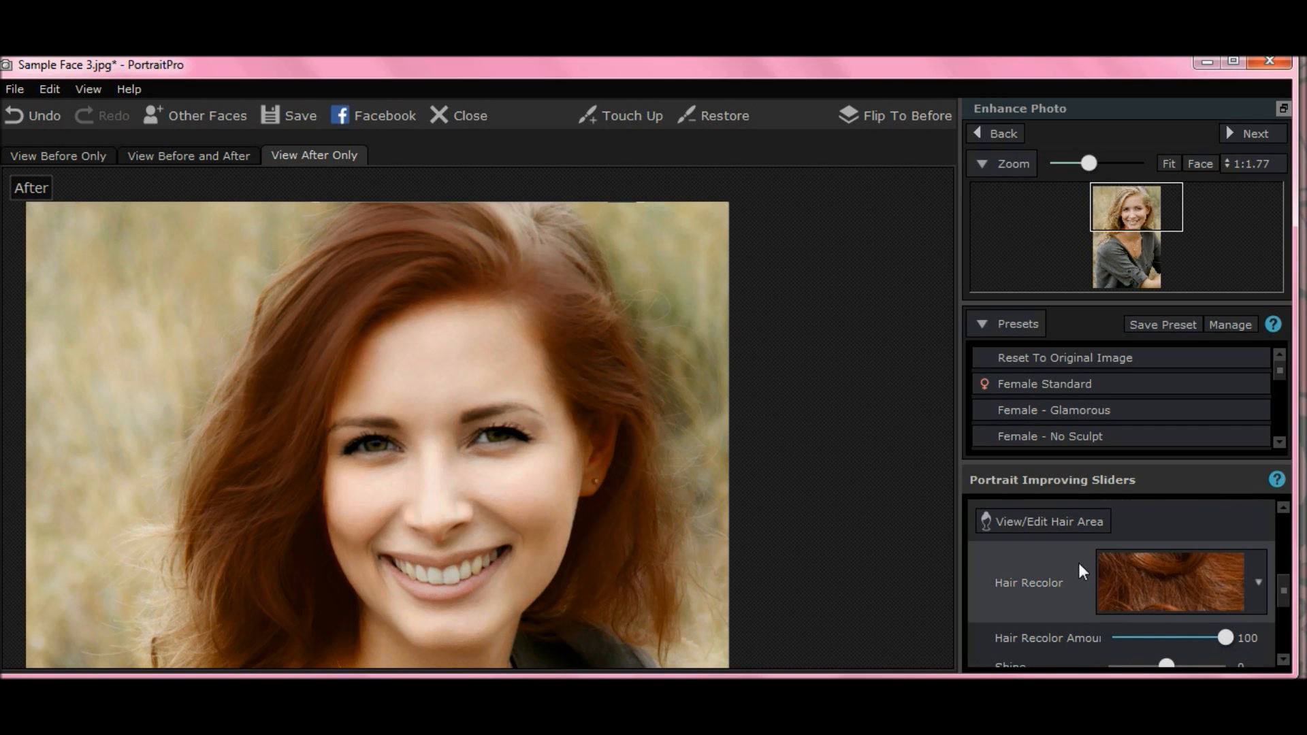
click(1255, 578)
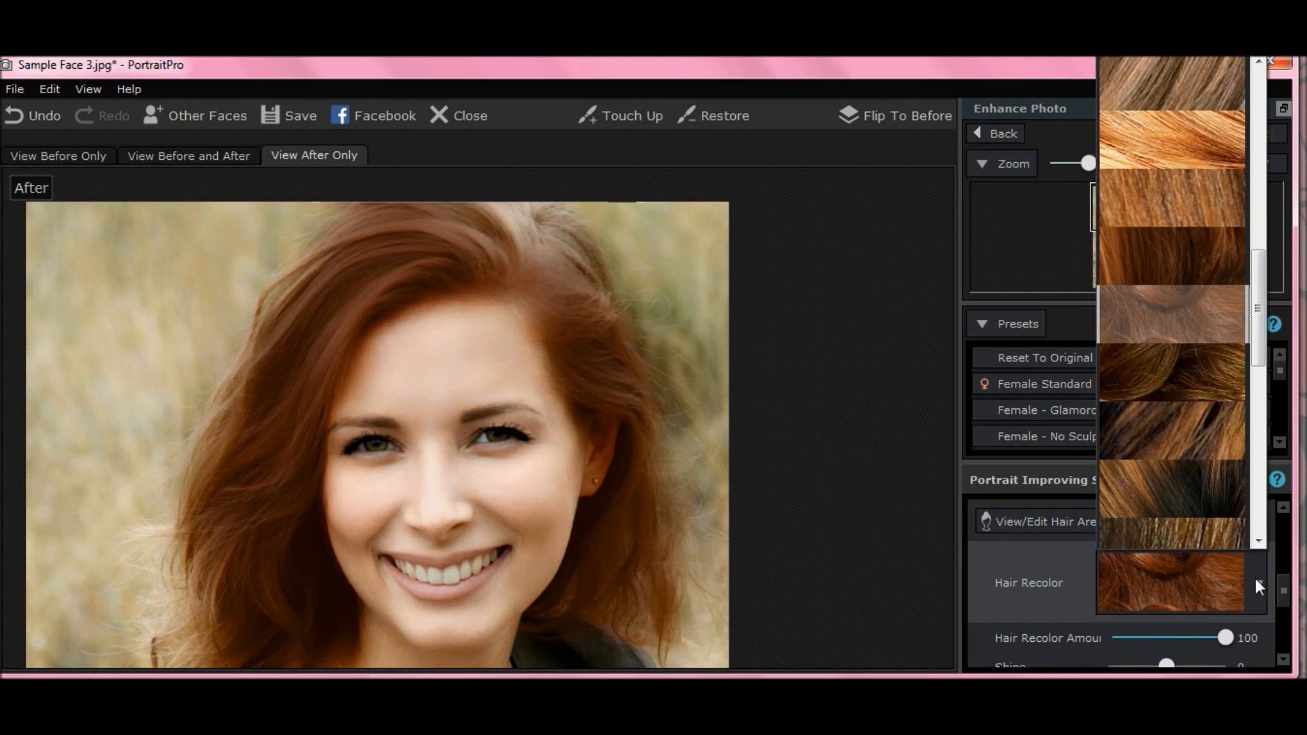
drag(1260, 371, 1224, 481)
click(1198, 476)
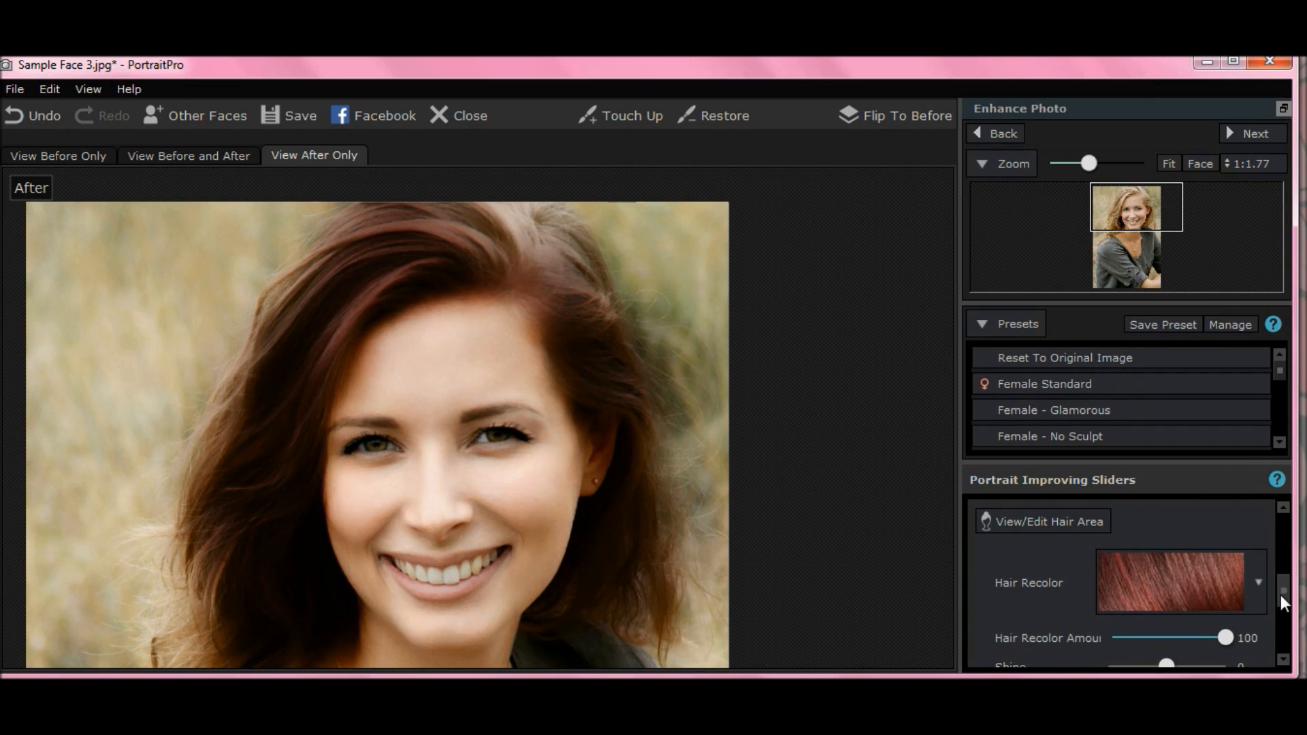
drag(1282, 593, 1288, 613)
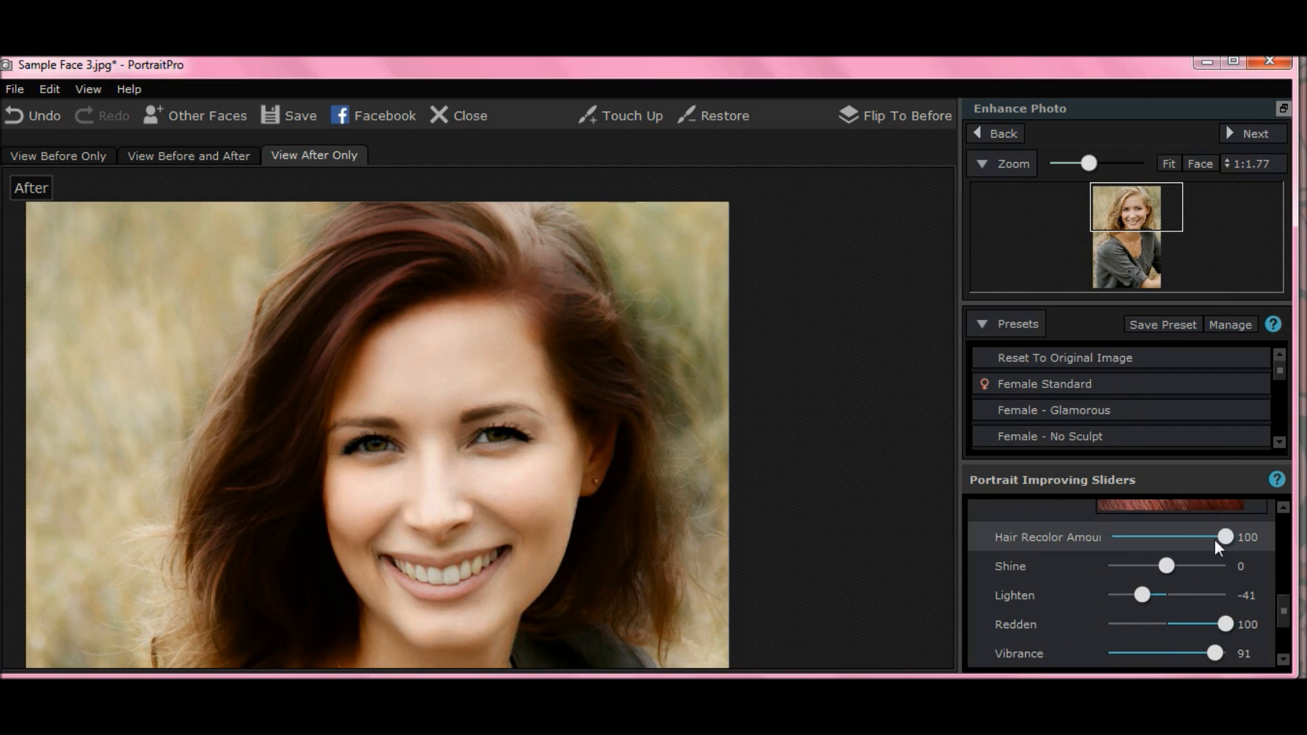
drag(1225, 536, 1203, 536)
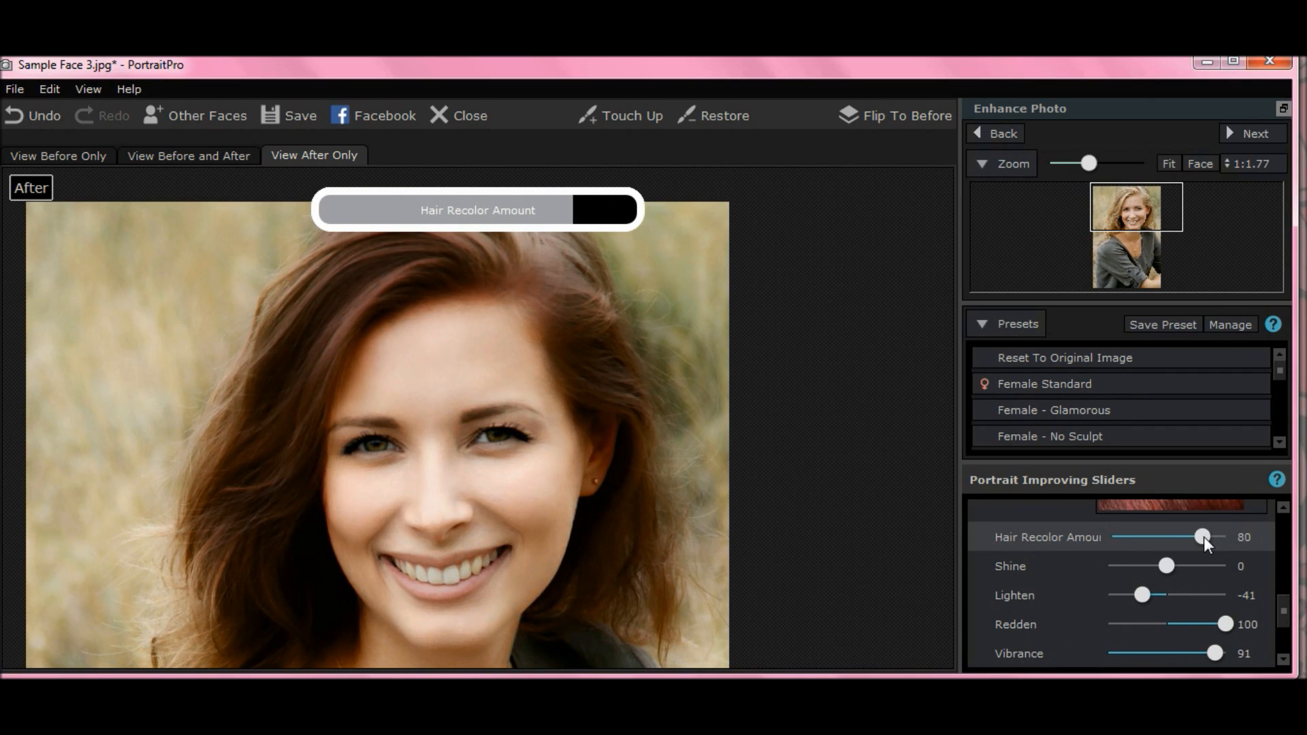
mouse_move(1223, 624)
mouse_down()
mouse_move(1194, 625)
mouse_move(1248, 621)
mouse_up()
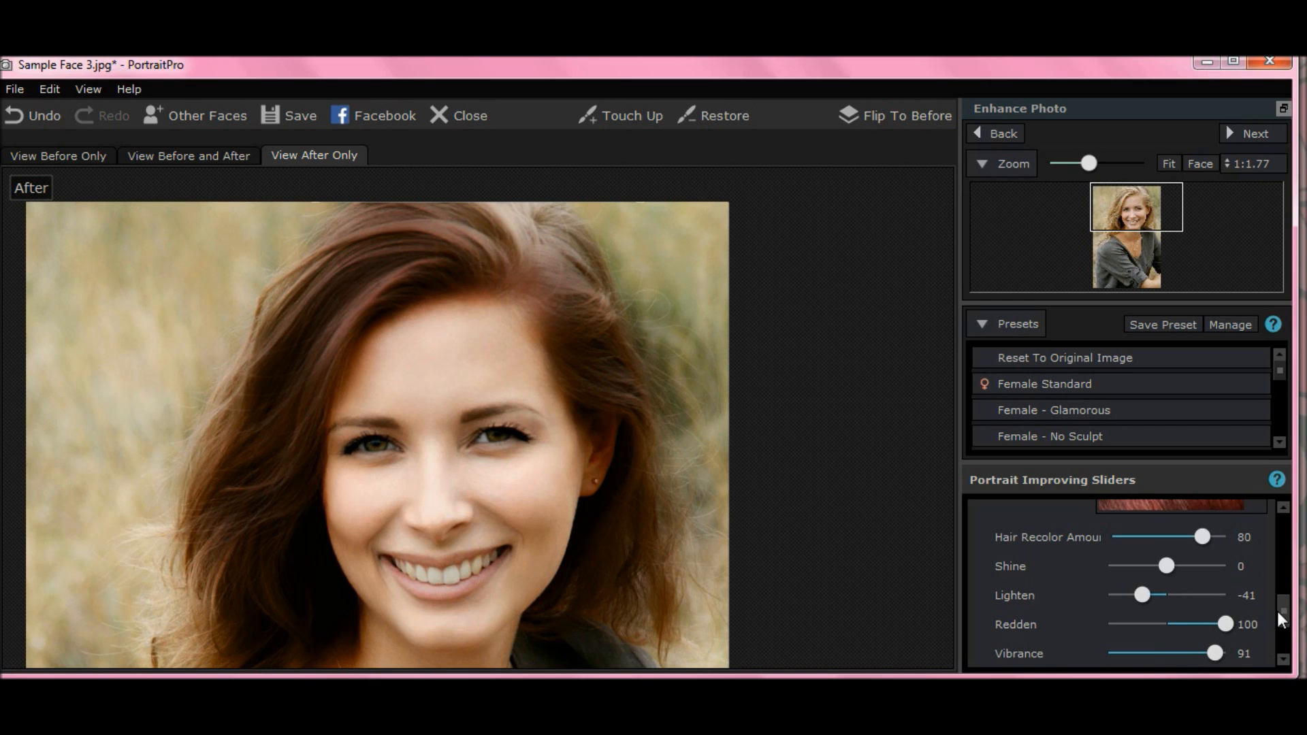
Step: Try recoloring the hair with the glossy black swatch
drag(1284, 618, 1266, 586)
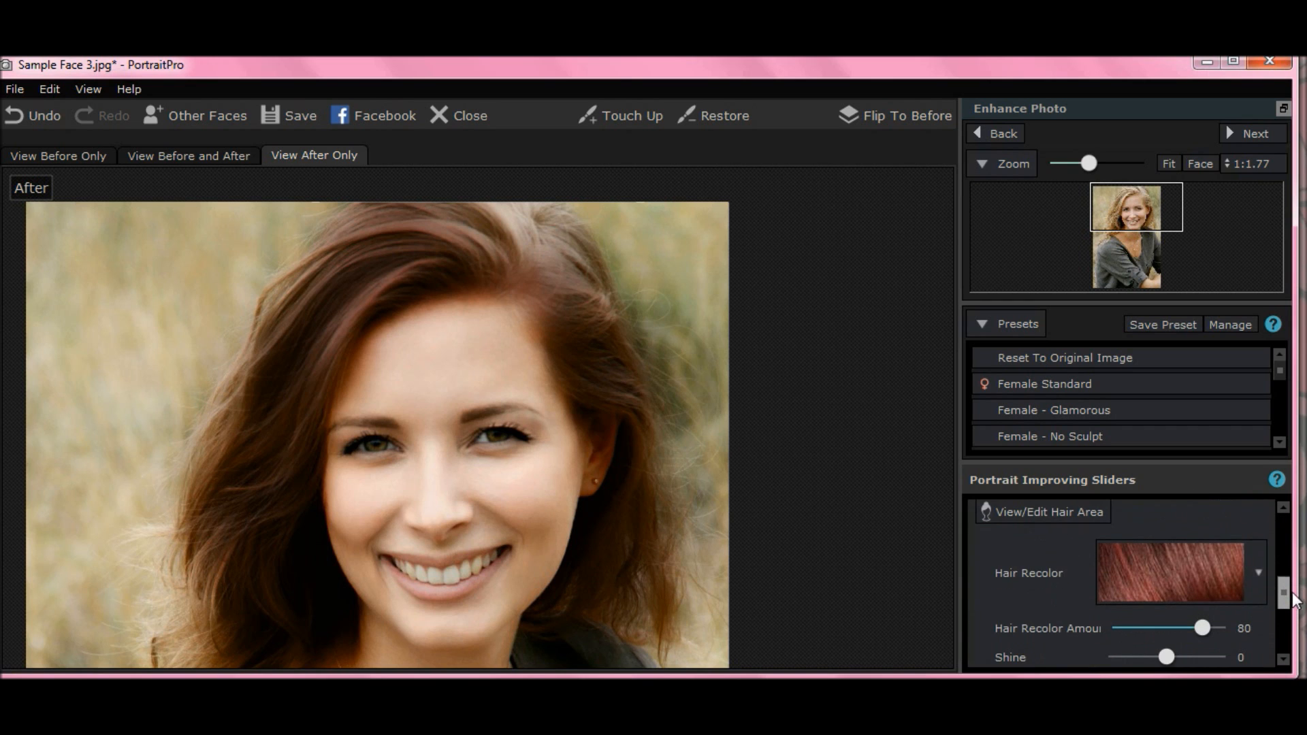
click(1265, 580)
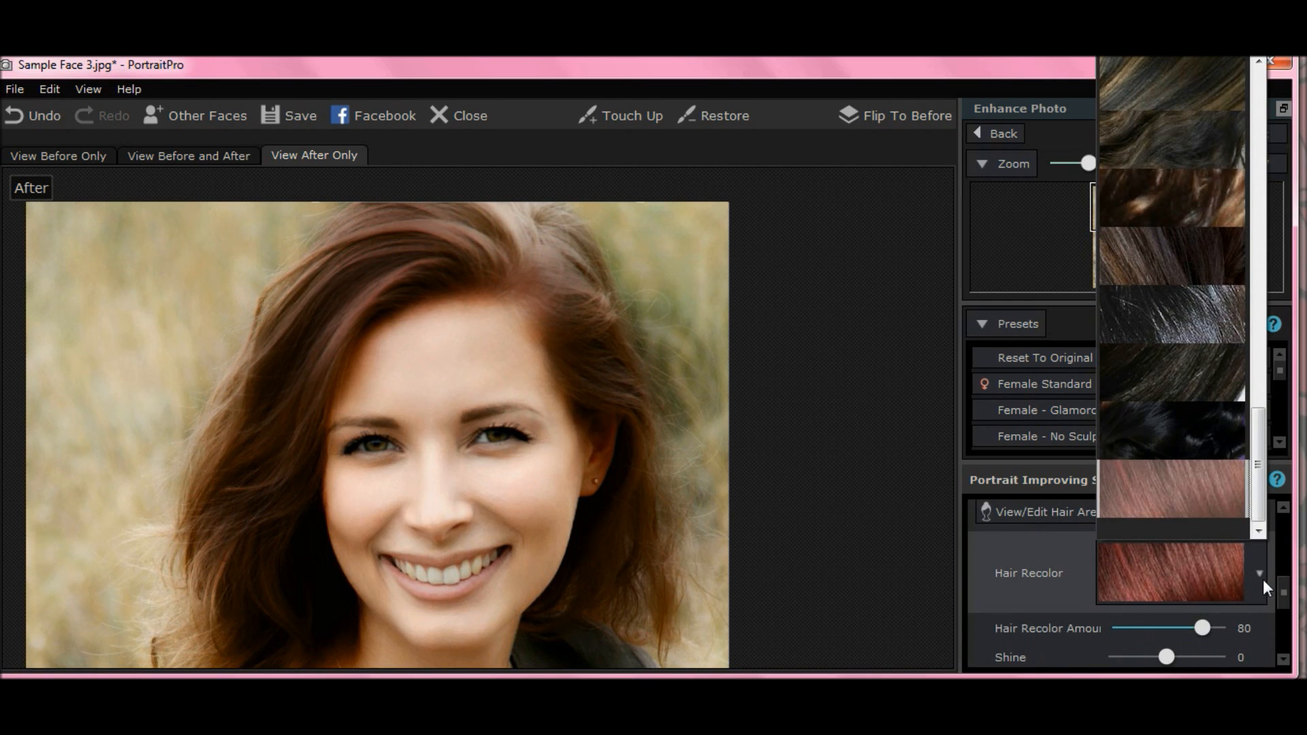
click(1198, 427)
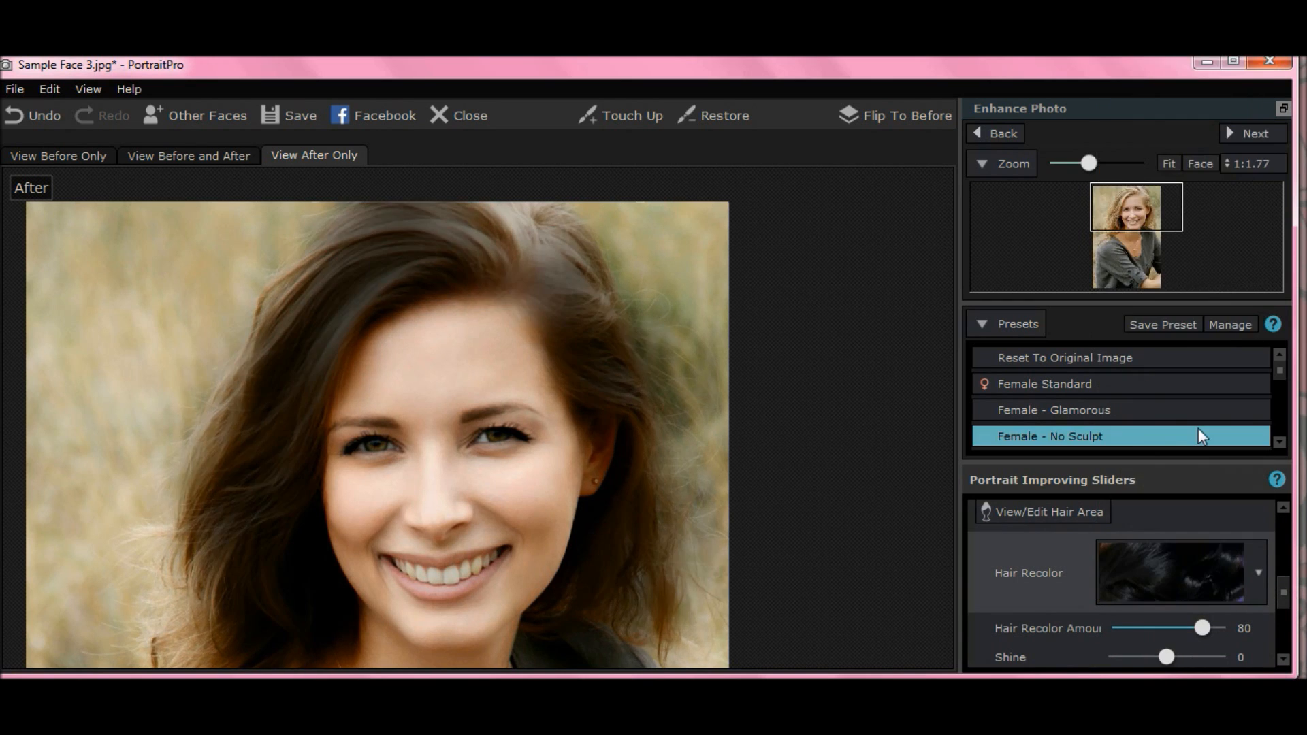
Step: Recolor the hair with the wavy auburn swatch and set Hair Recolor Amount to 100 and Shine to 76
click(1254, 573)
drag(1262, 484, 1269, 298)
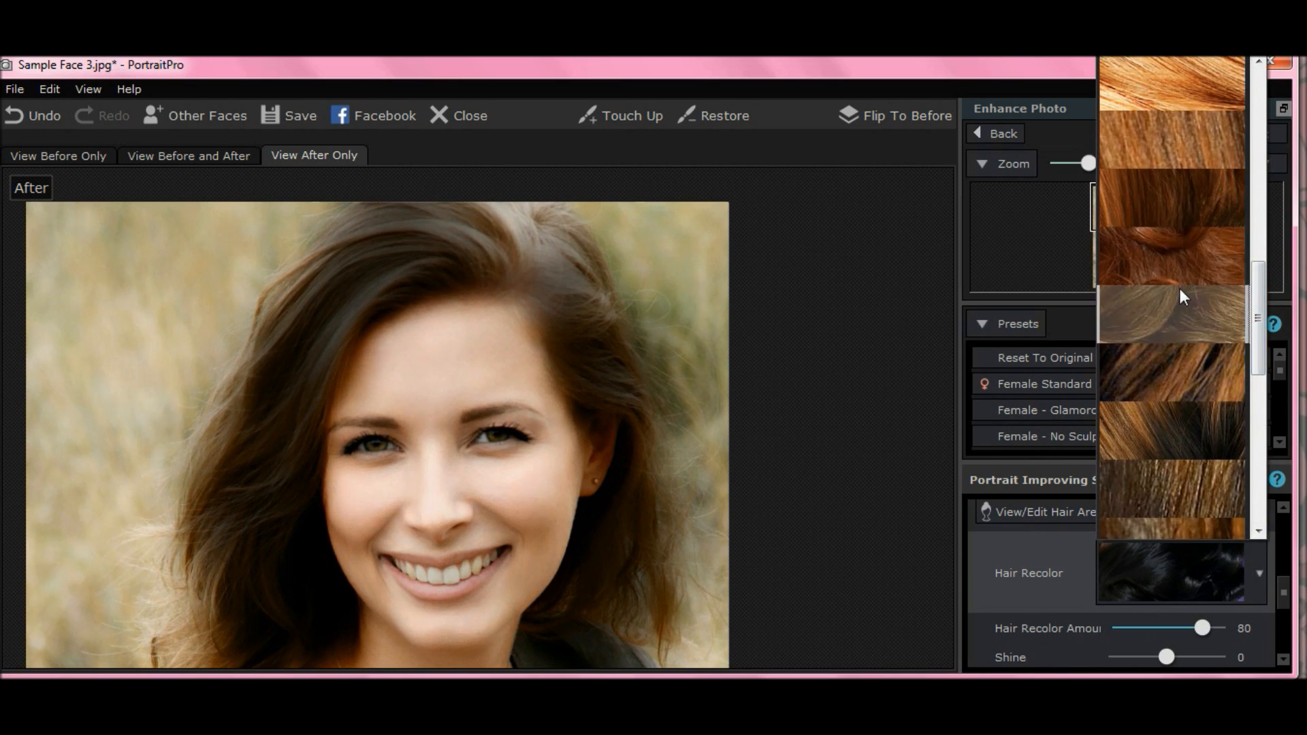
click(1179, 263)
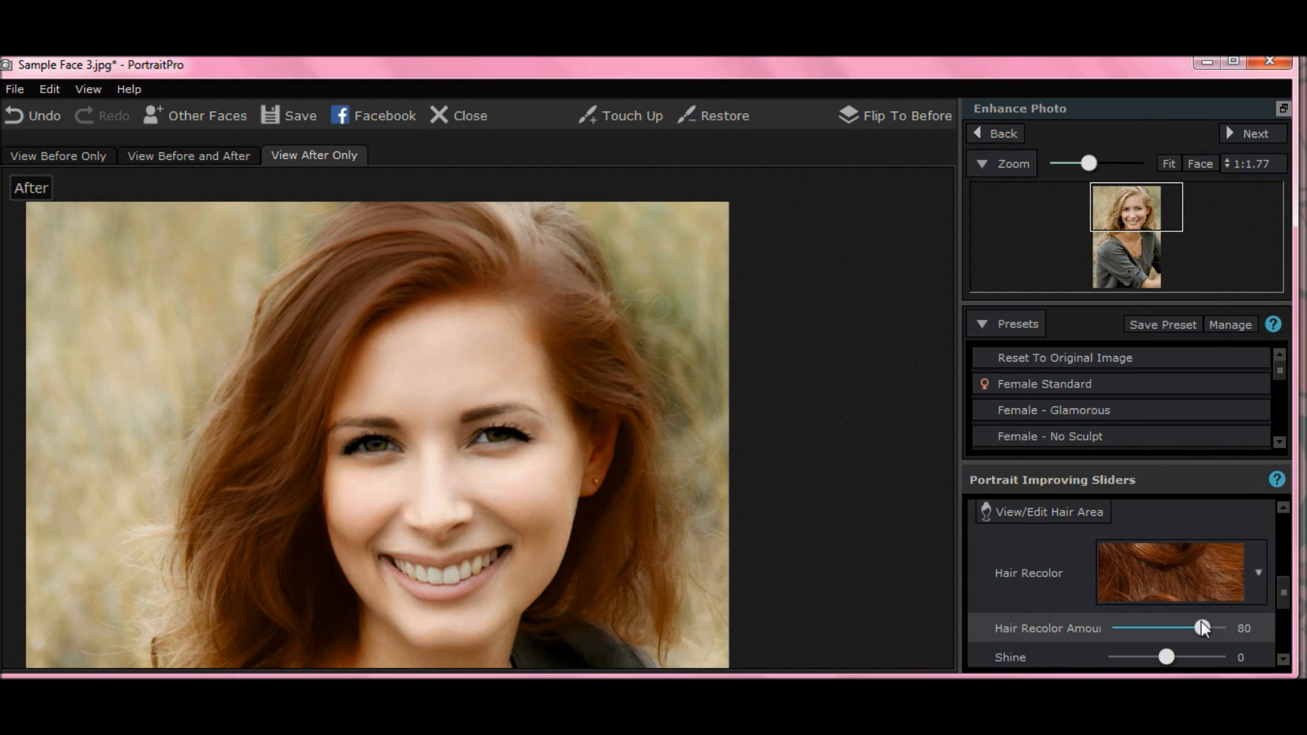
drag(1203, 627, 1290, 607)
drag(1168, 551, 1234, 552)
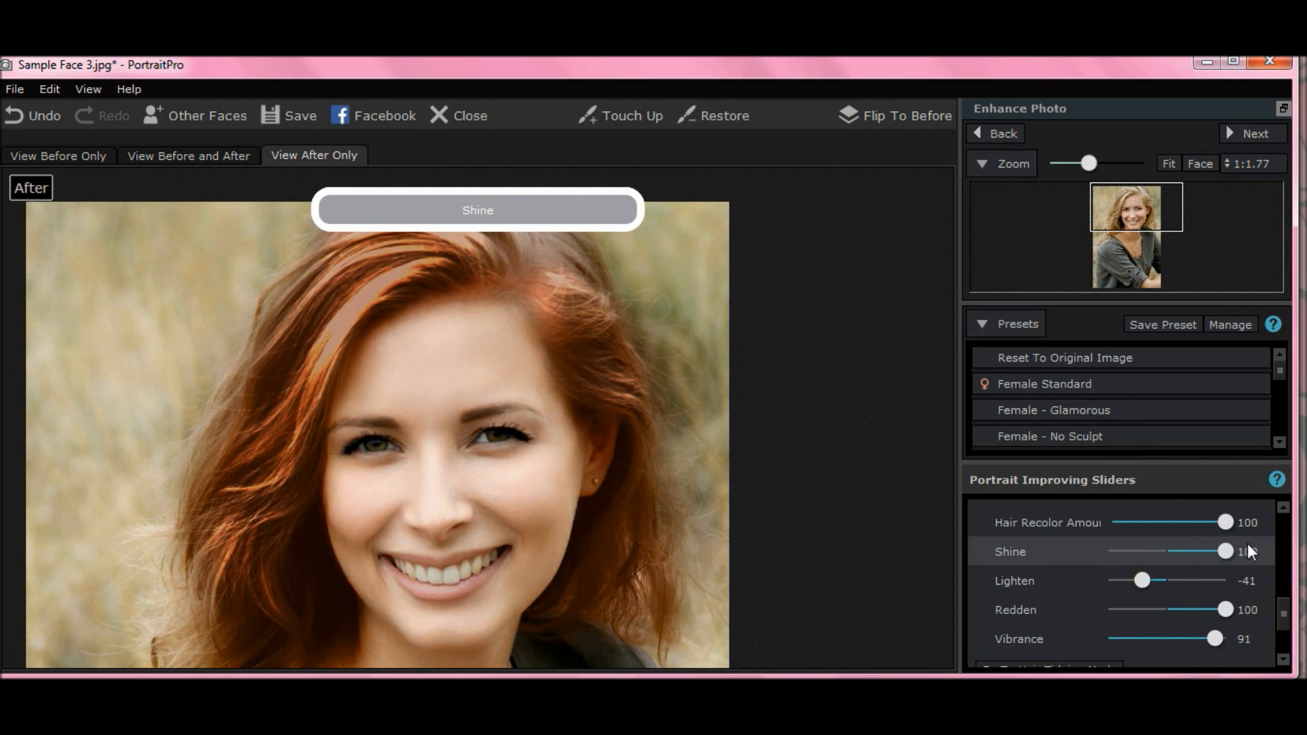
drag(1228, 549, 1212, 553)
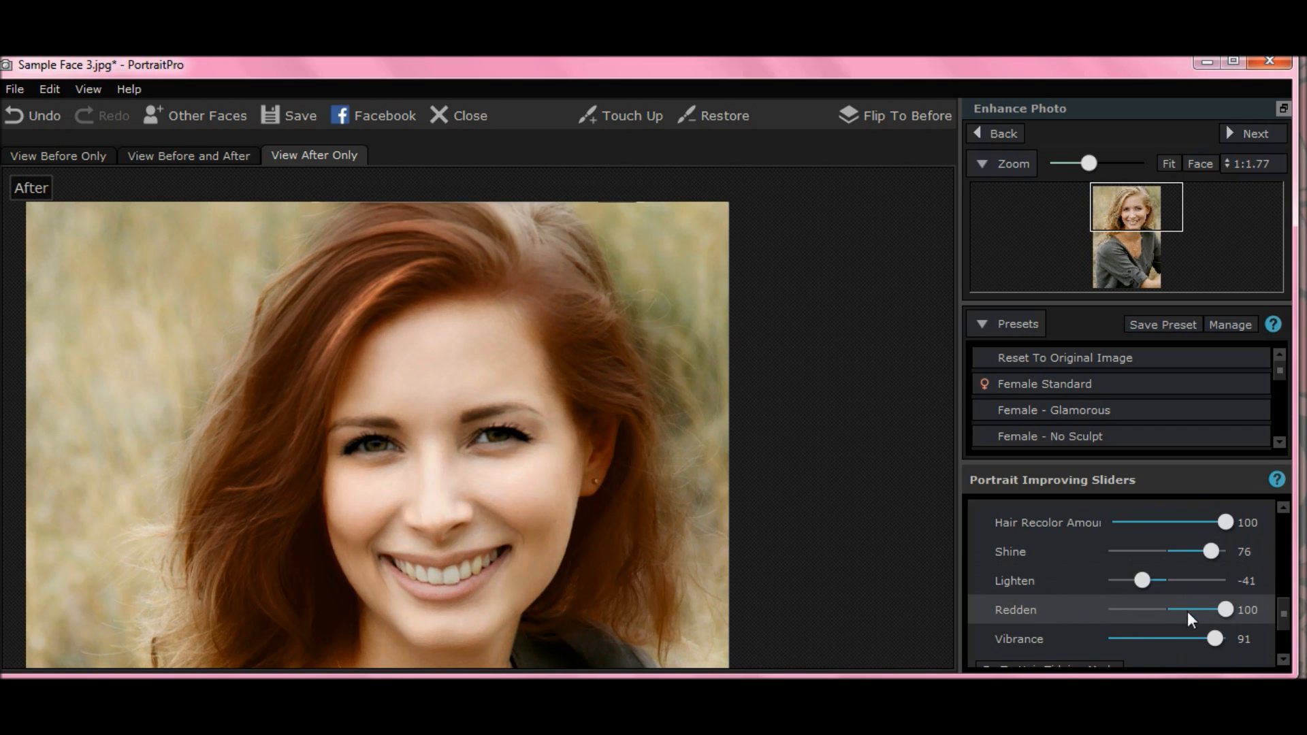
Step: Try the hair's Redden at -97, return it to 100, and set Vibrance to 100
drag(1223, 607, 1109, 614)
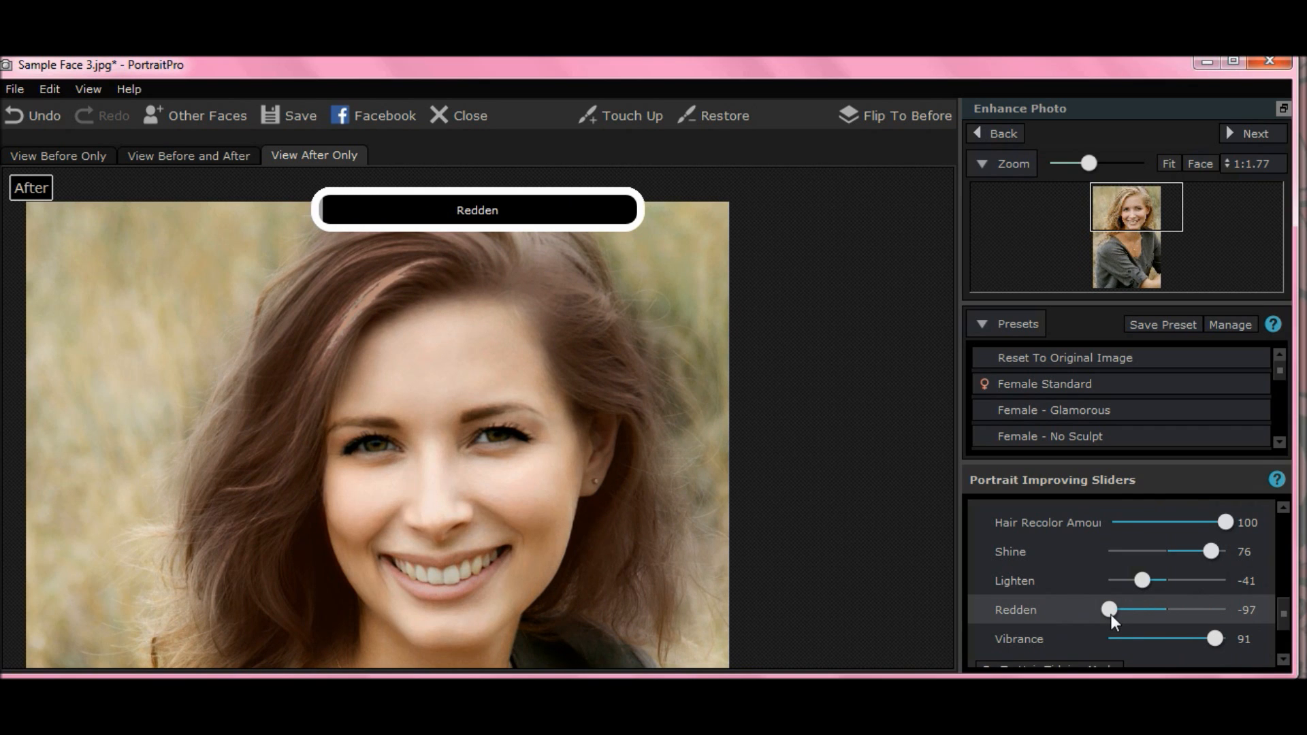
drag(1110, 614, 1245, 605)
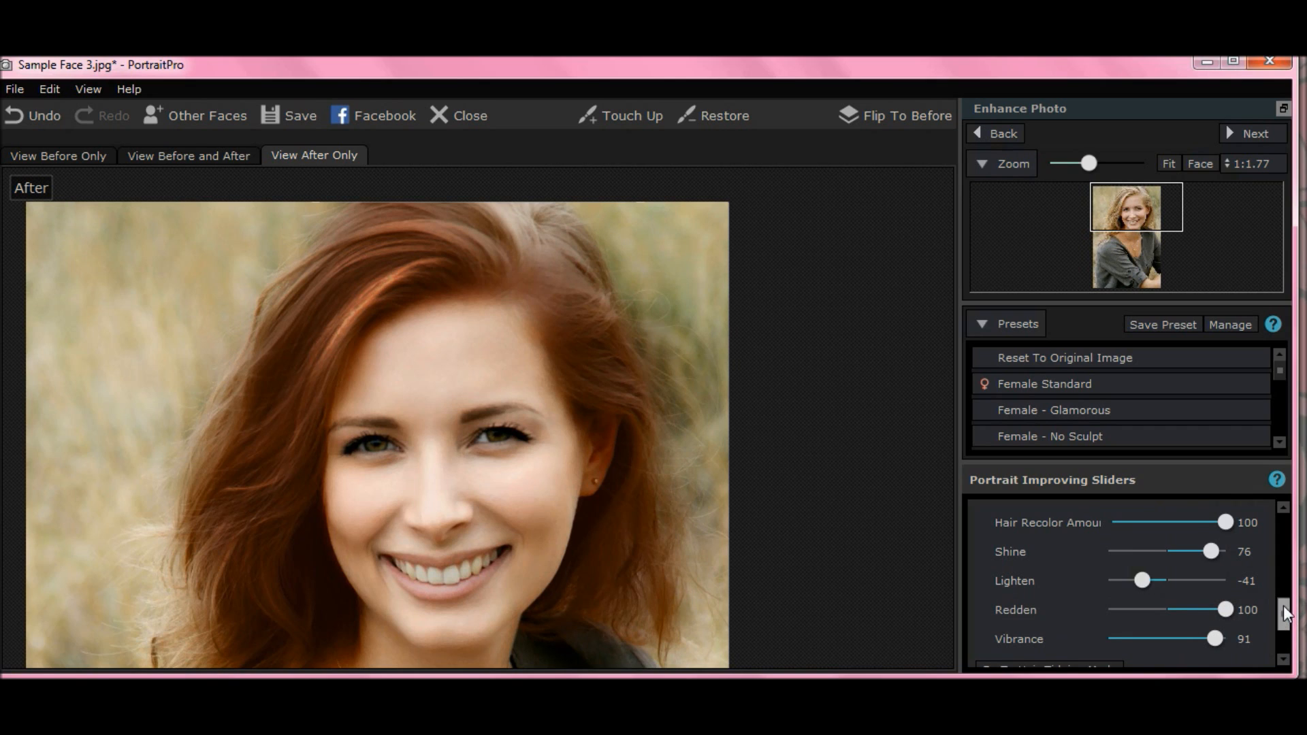
drag(1283, 614, 1292, 625)
drag(1213, 577, 1232, 574)
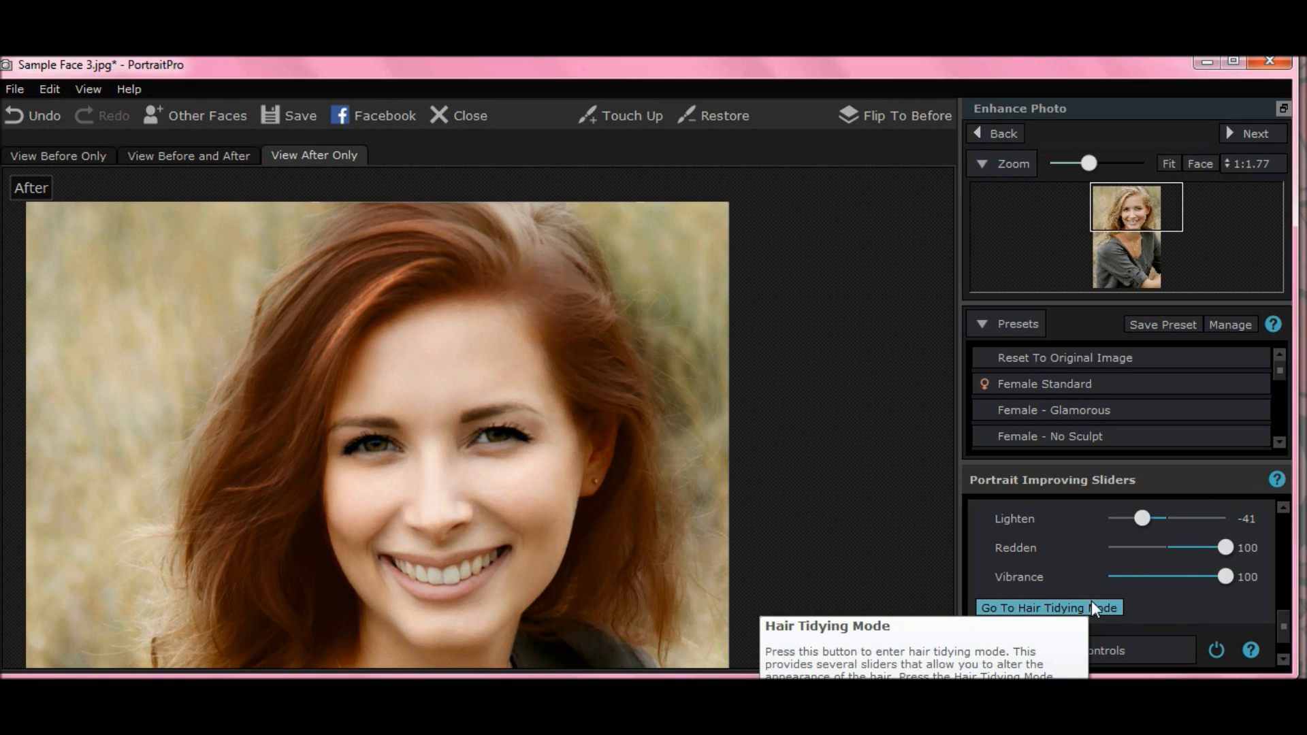
Step: Tidy the hair with Fill Hair Shadows at 2 and Smooth Hair just above 60, trying its extremes first, and accept
click(1110, 603)
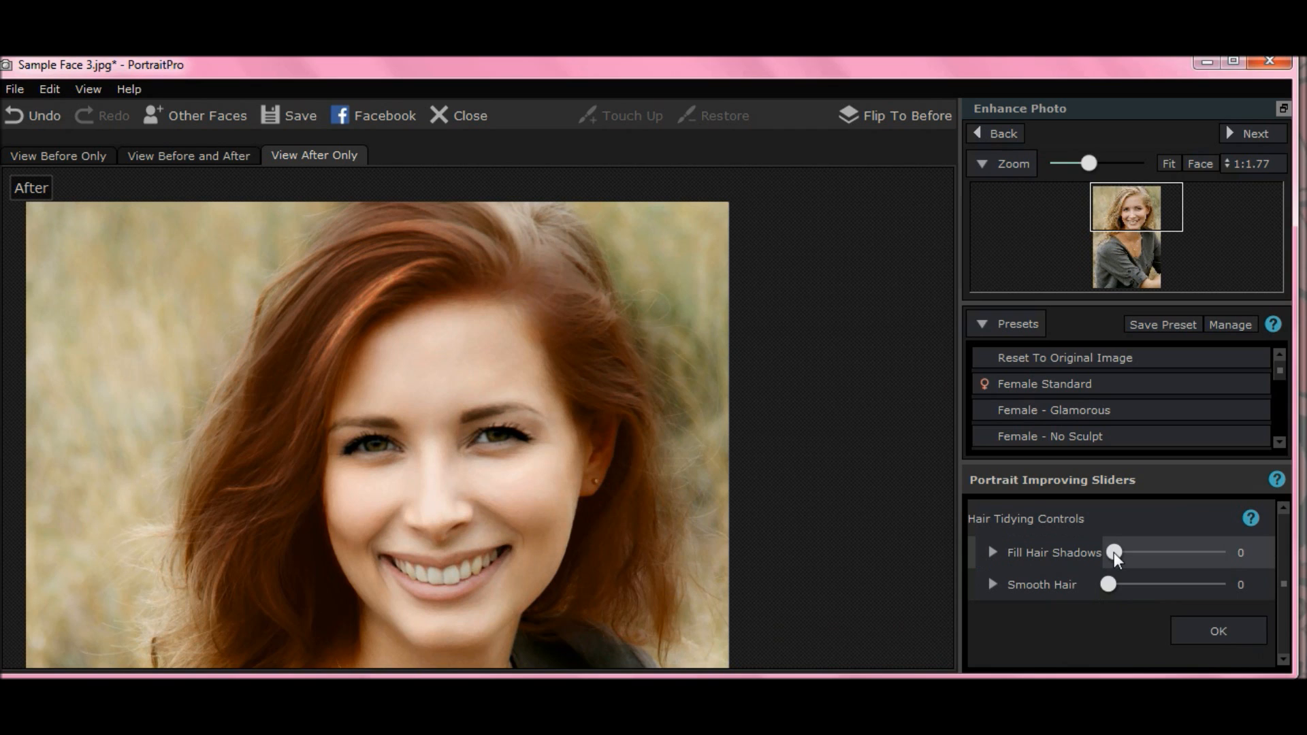
mouse_move(1113, 553)
mouse_down()
mouse_move(1225, 552)
mouse_move(1117, 570)
mouse_up()
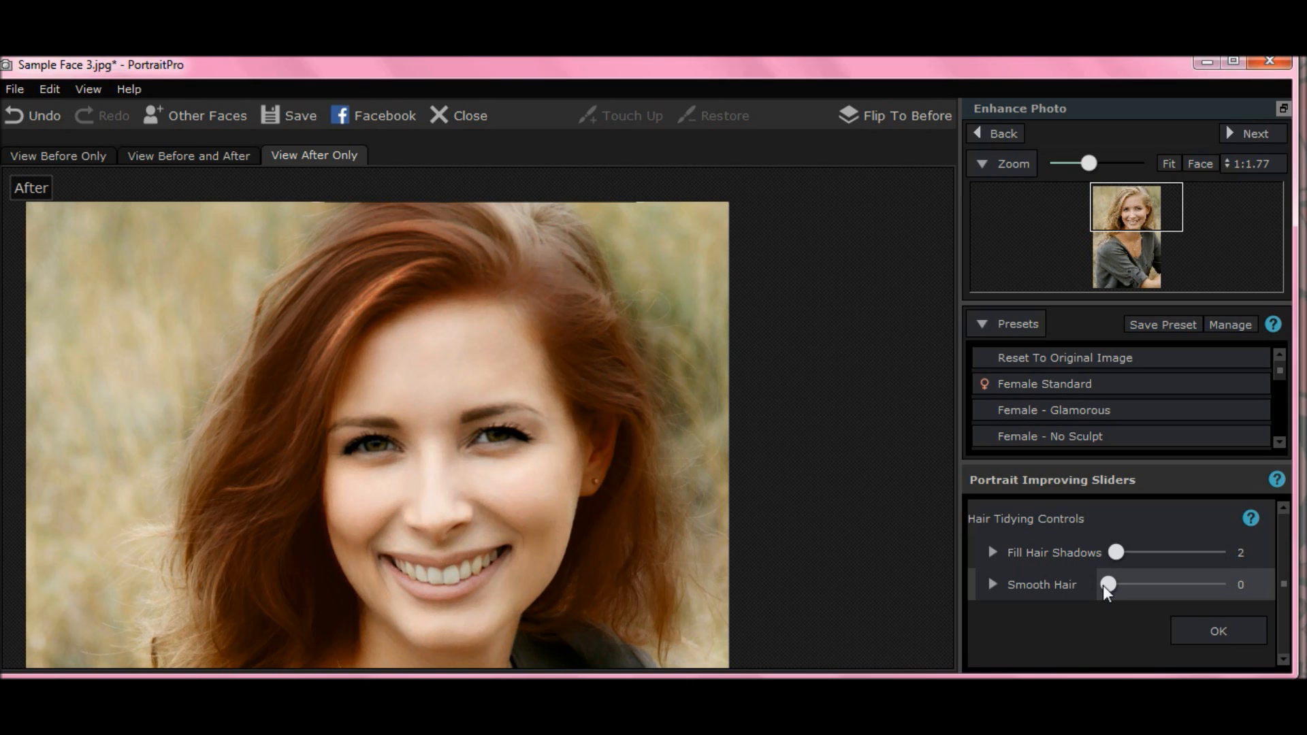
drag(1108, 585, 1225, 584)
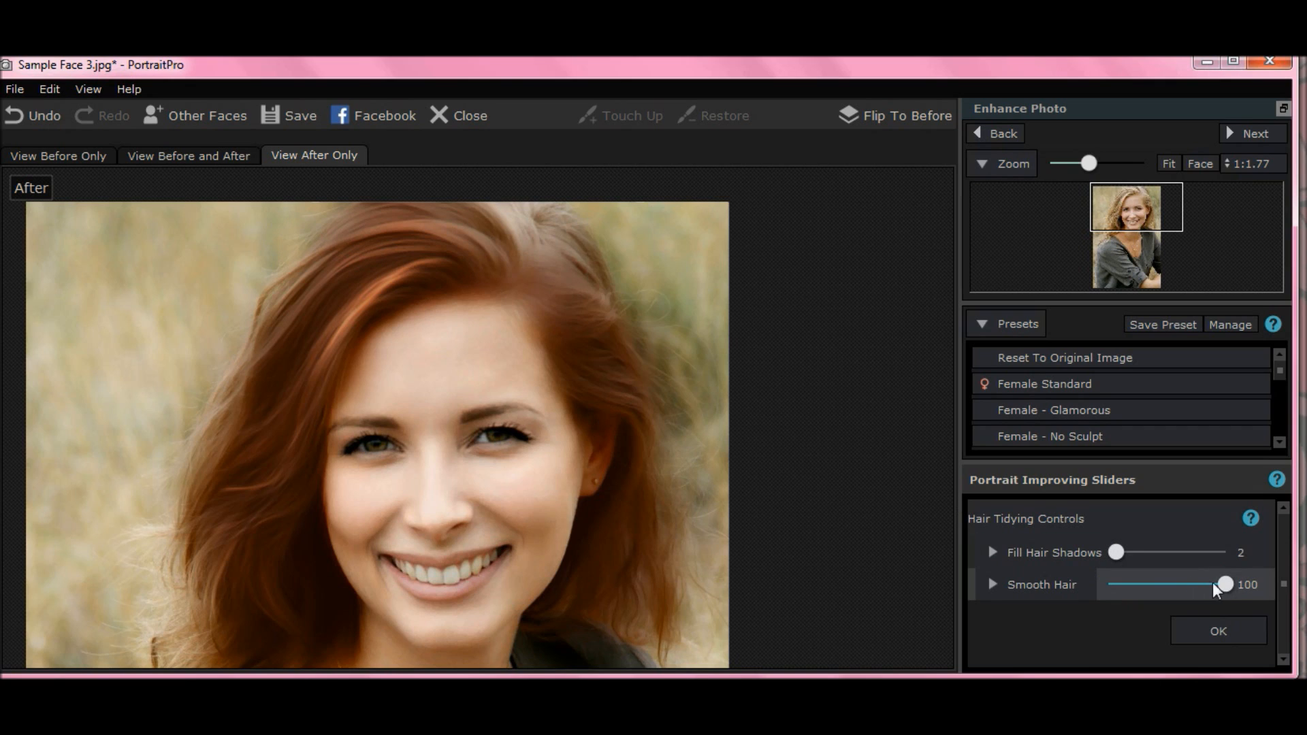
drag(1230, 586, 1055, 568)
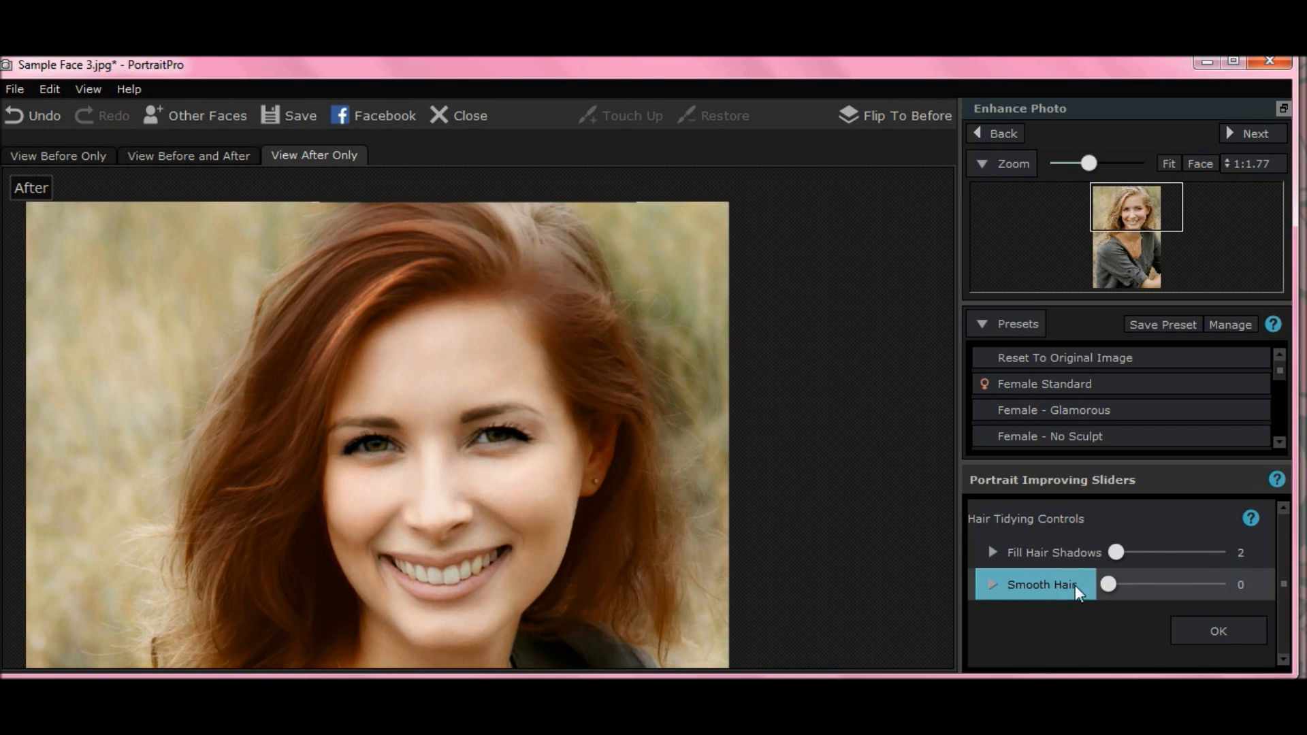
drag(1109, 580, 1180, 582)
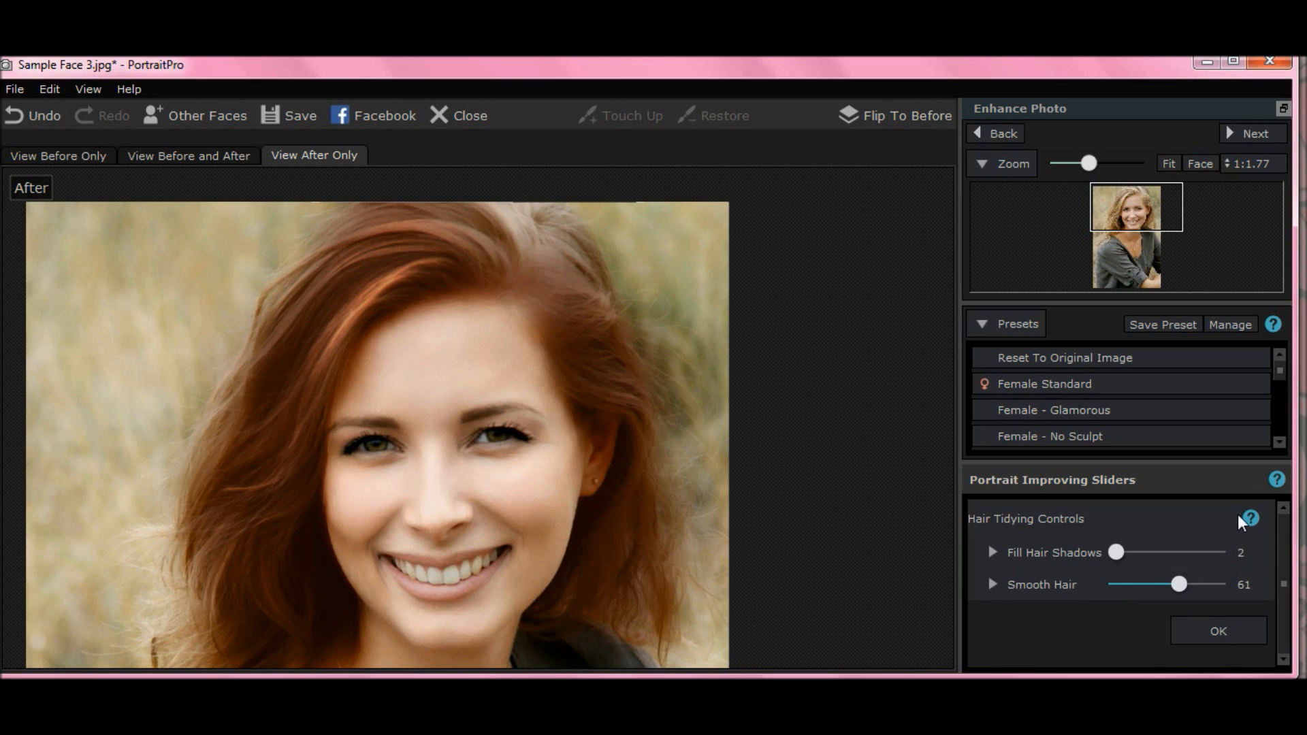
drag(1179, 581, 1184, 583)
click(1195, 635)
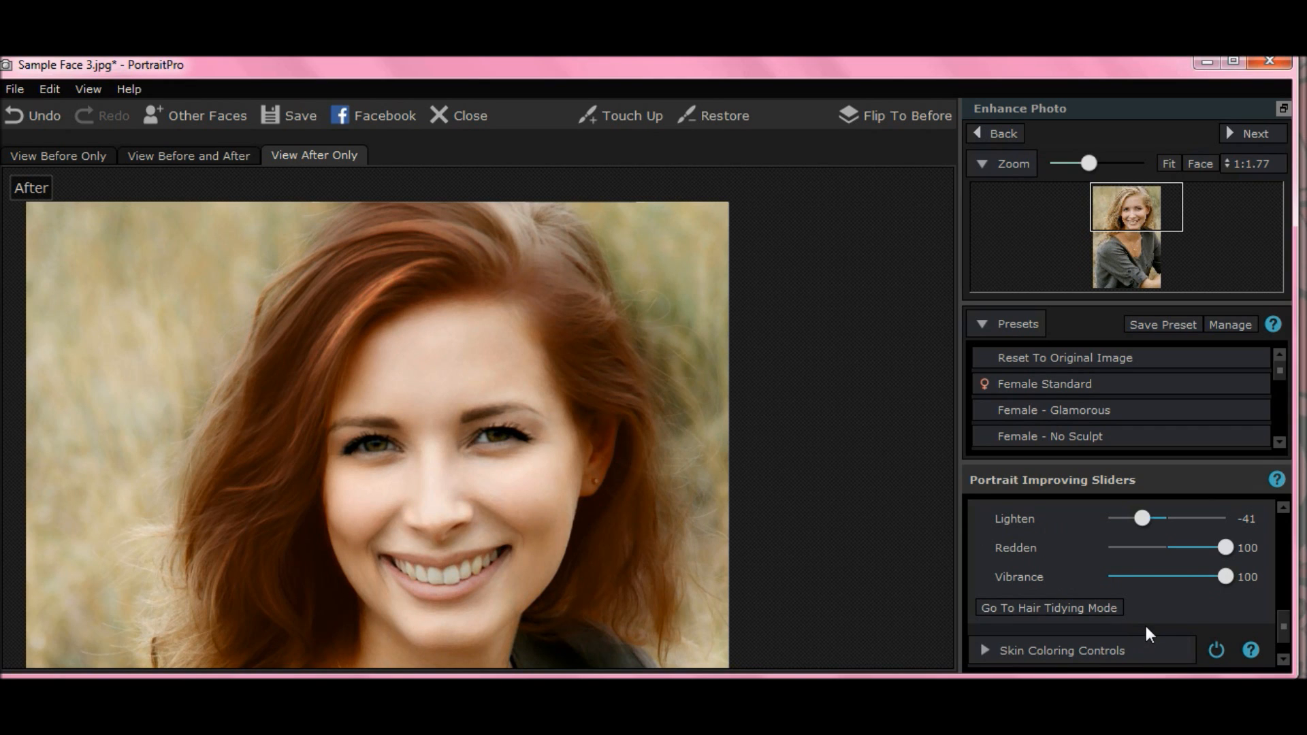
Step: Try extending the hair area over the upper forehead with the Extend brush
drag(1283, 619, 1279, 571)
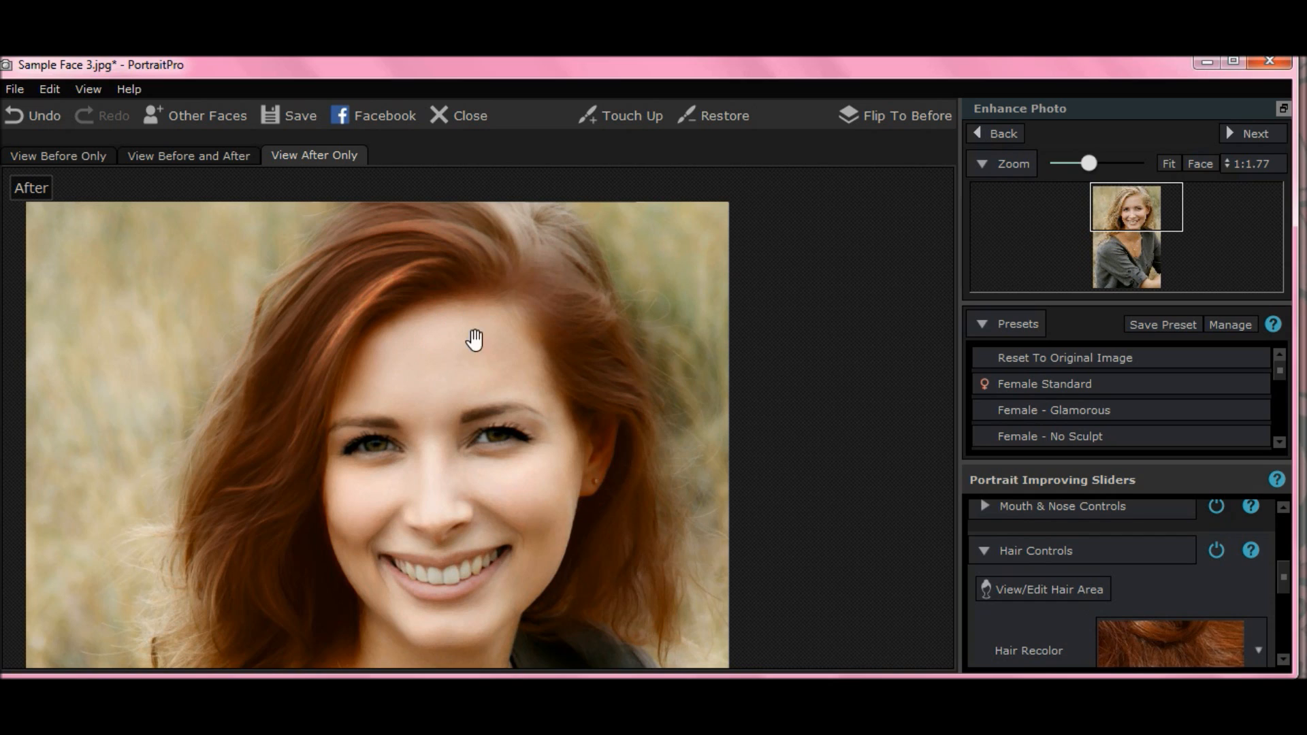
click(1051, 594)
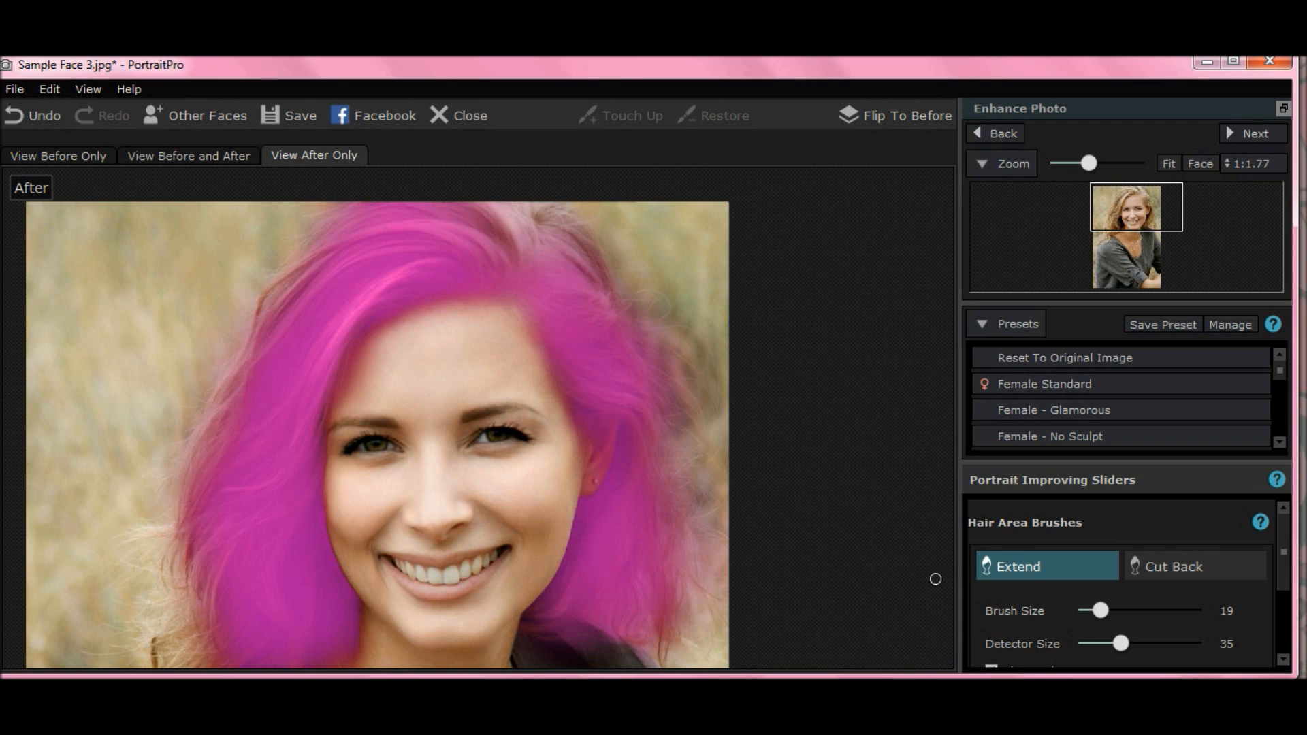
click(1040, 566)
mouse_move(616, 336)
mouse_down()
mouse_move(510, 327)
mouse_move(599, 329)
mouse_move(630, 347)
mouse_up()
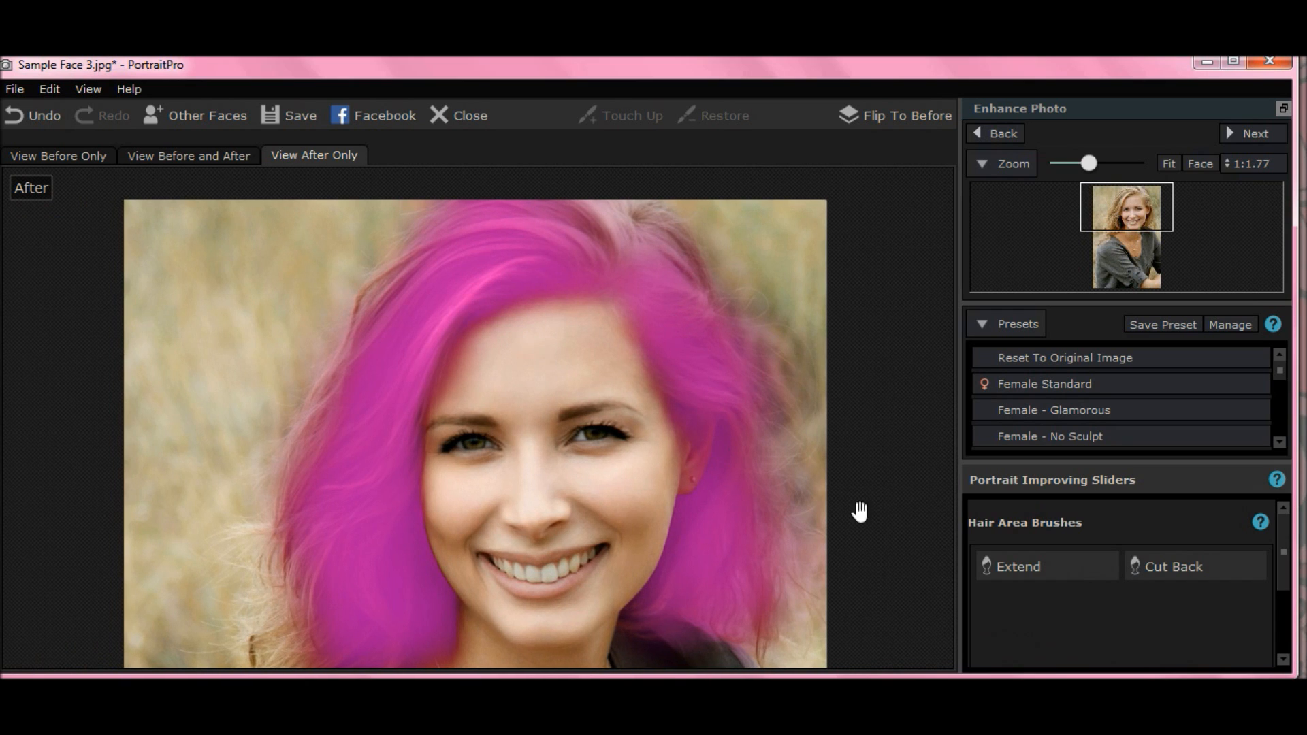
click(995, 562)
mouse_move(562, 331)
mouse_down()
mouse_move(483, 317)
mouse_move(641, 315)
mouse_move(557, 314)
mouse_move(603, 298)
mouse_move(616, 303)
mouse_move(541, 313)
mouse_move(541, 329)
mouse_move(655, 334)
mouse_move(489, 331)
mouse_move(438, 349)
mouse_move(462, 323)
mouse_move(610, 315)
mouse_move(664, 342)
mouse_move(599, 345)
mouse_move(512, 323)
mouse_move(428, 350)
mouse_move(650, 349)
mouse_move(675, 389)
mouse_move(644, 363)
mouse_move(470, 351)
mouse_move(416, 403)
mouse_move(470, 359)
mouse_move(632, 382)
mouse_move(675, 407)
mouse_move(565, 348)
mouse_move(633, 357)
mouse_up()
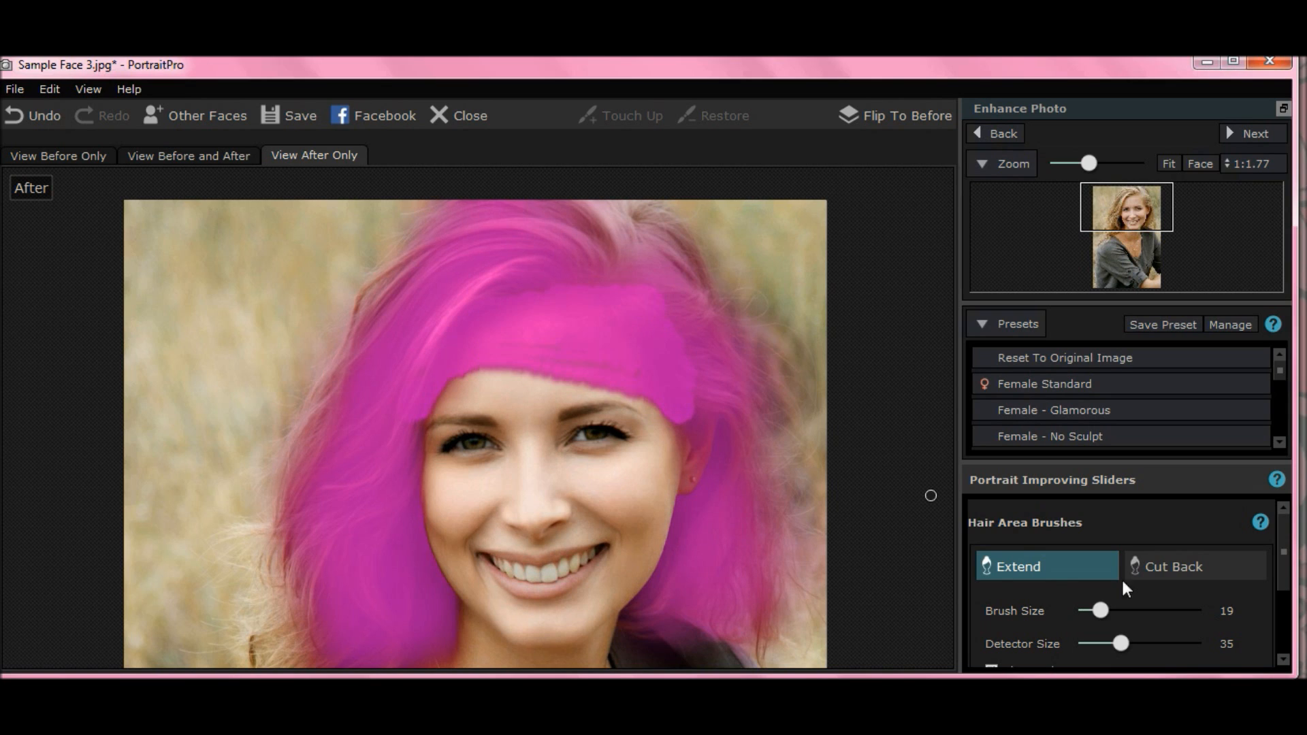
Step: Set Brush Size to 73 and Detector Size to 76 and extend the hair area further down the forehead
drag(1098, 610, 1168, 612)
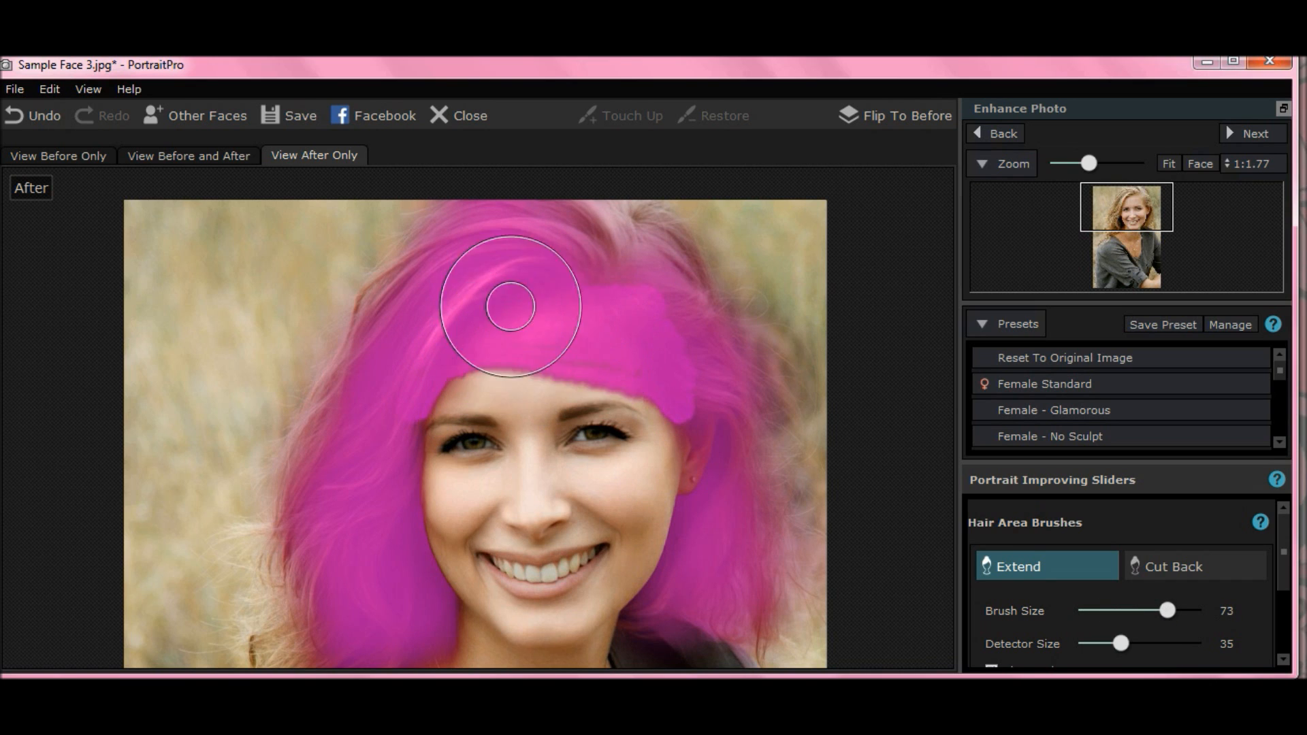
drag(486, 318, 468, 335)
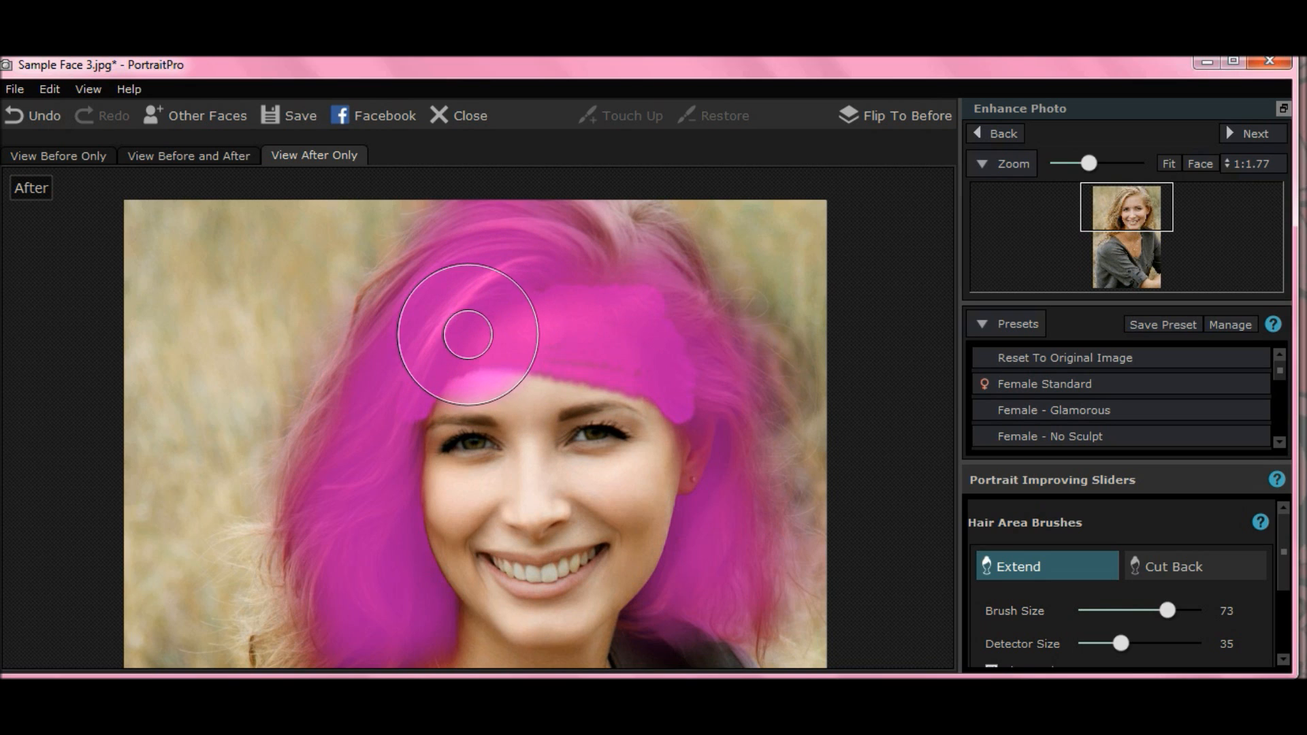
drag(1120, 642, 1171, 642)
click(521, 338)
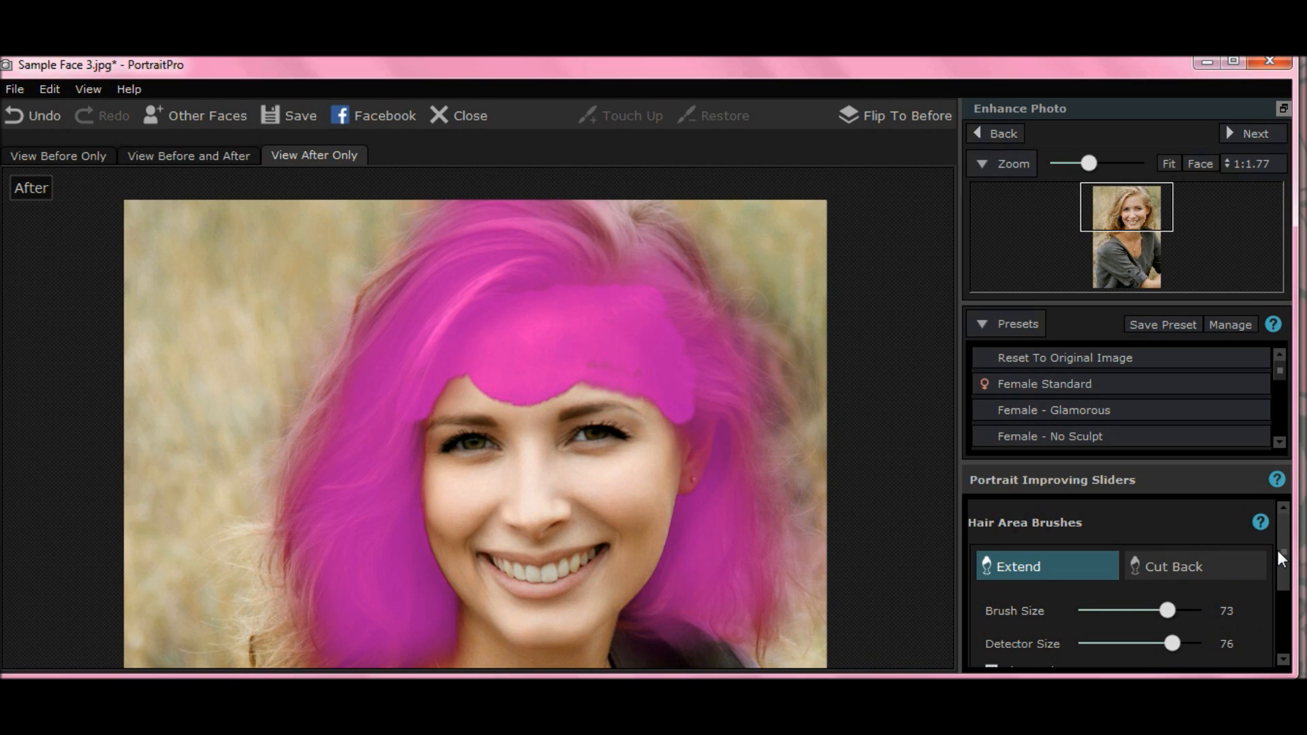
Step: Refine the edge of the extended hair area, accept it, and undo the hair area change
drag(1279, 553, 1288, 599)
click(1014, 639)
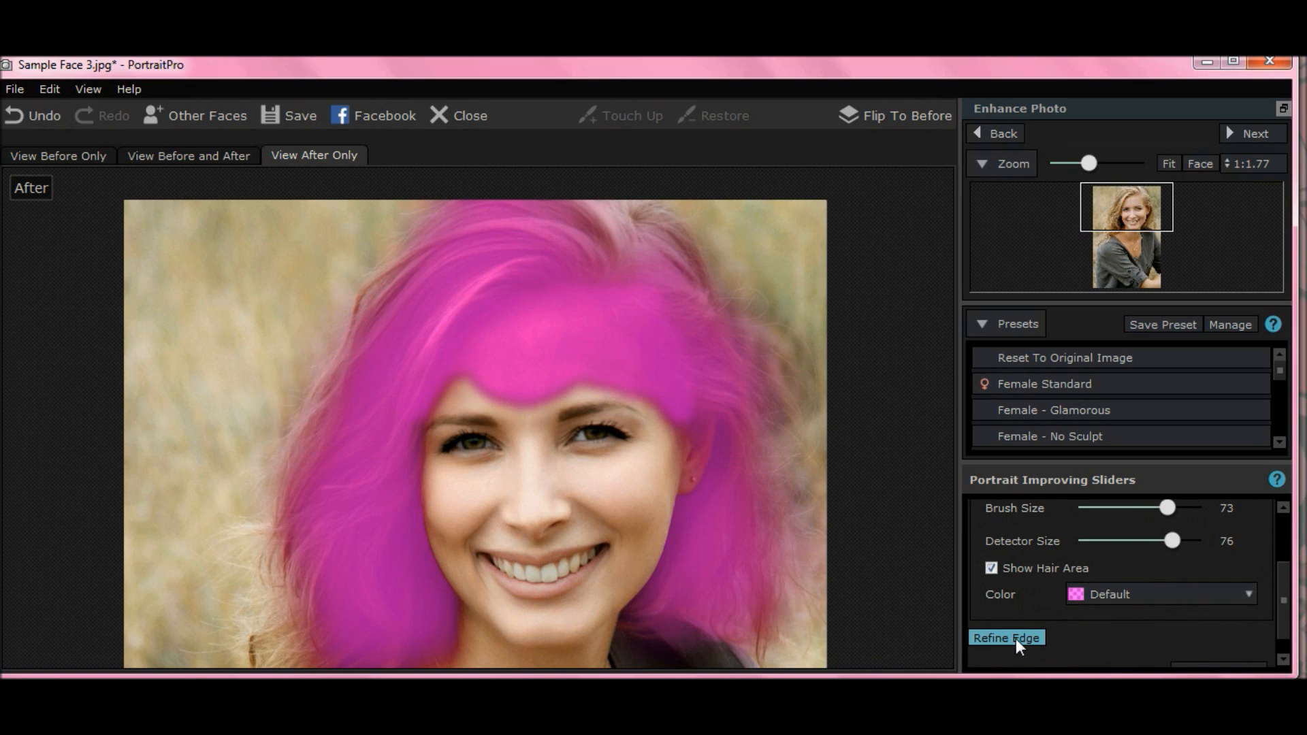
scroll(1283, 606, down, 1)
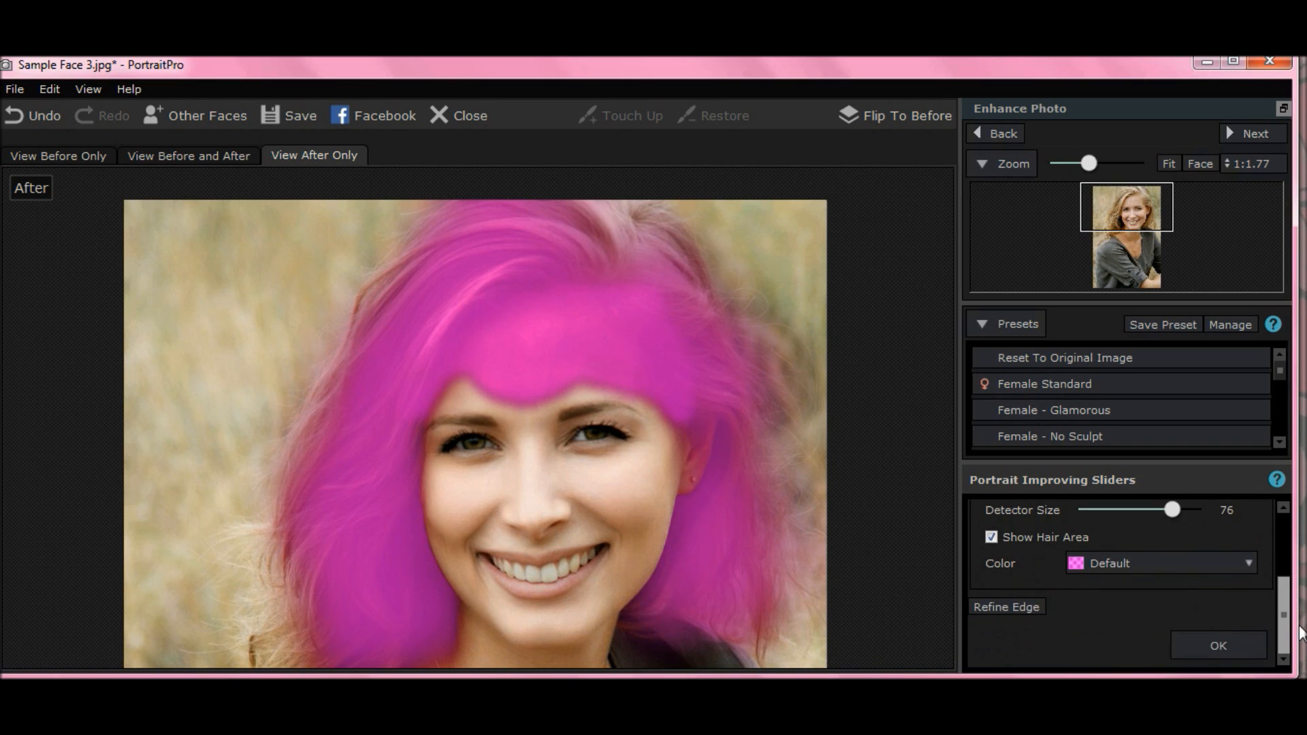
click(1228, 648)
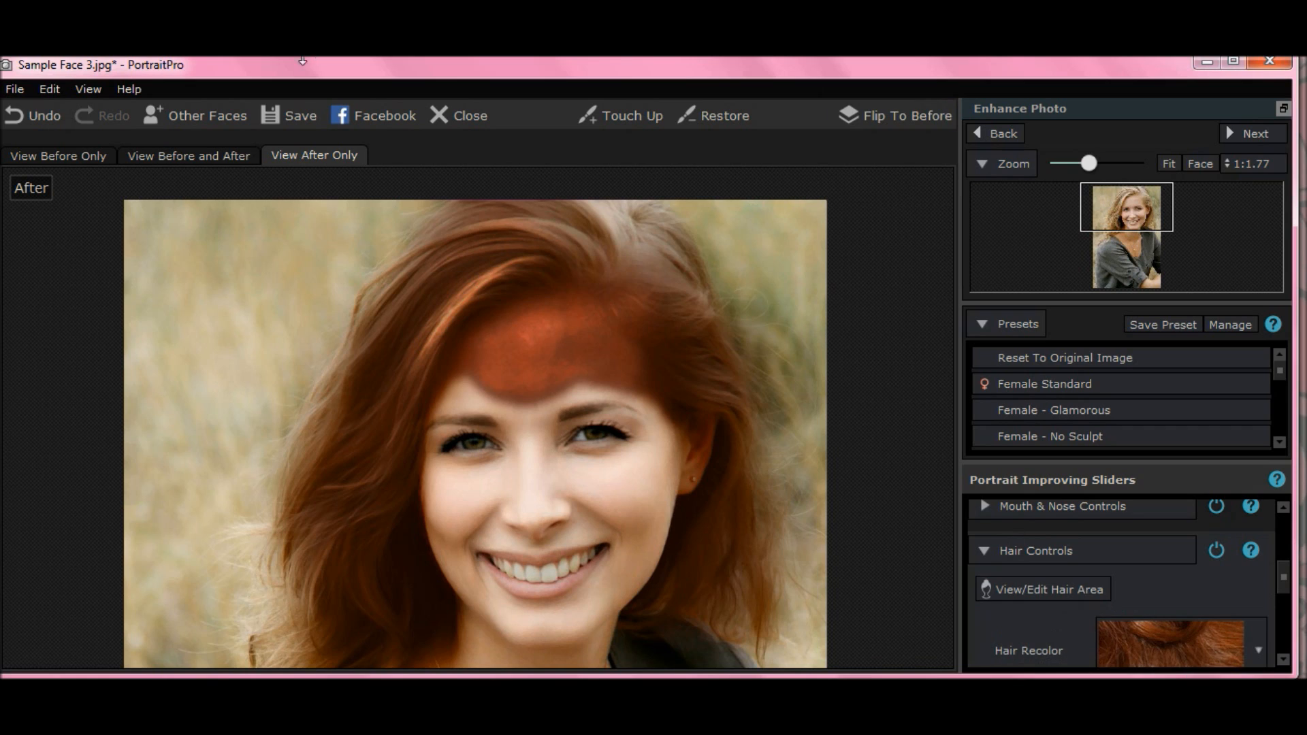
click(45, 119)
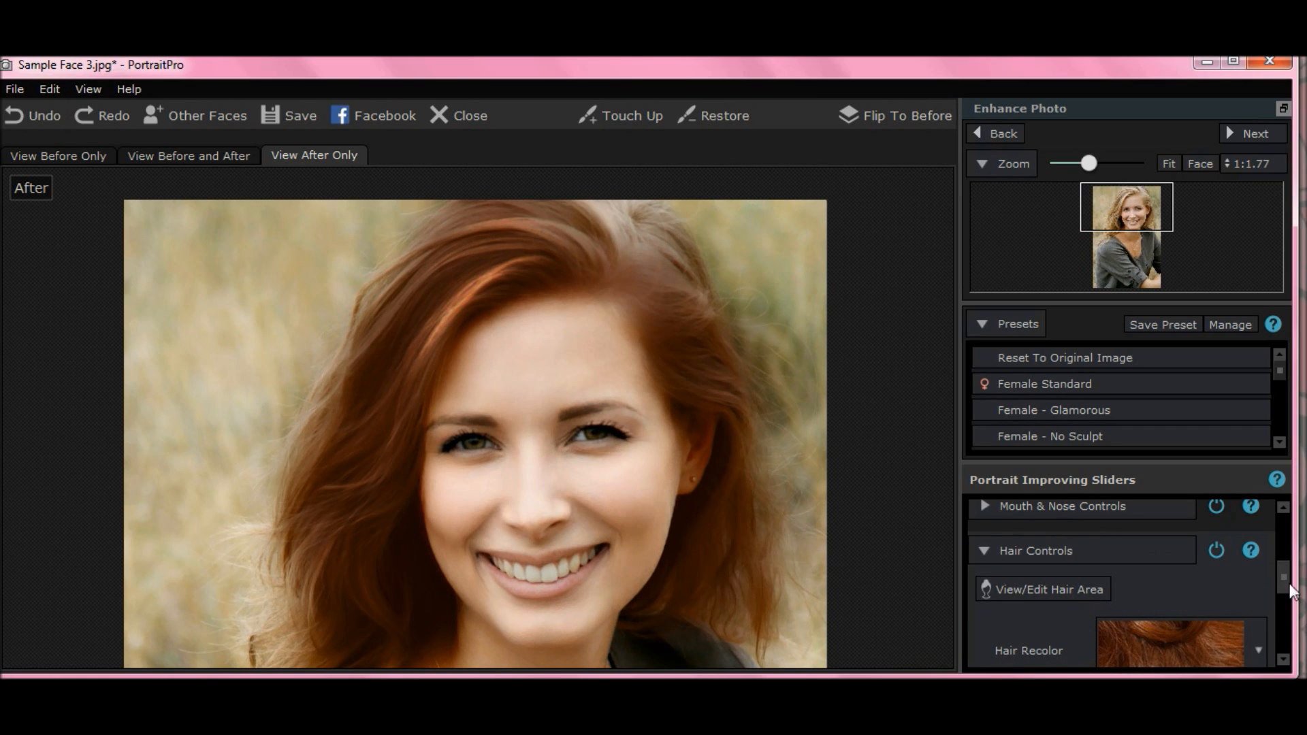
Step: Reopen the hair area for editing and set the Extend brush to Brush Size 27 and Detector Size 34
mouse_move(1285, 577)
mouse_down()
mouse_move(1289, 591)
mouse_move(1287, 580)
mouse_up()
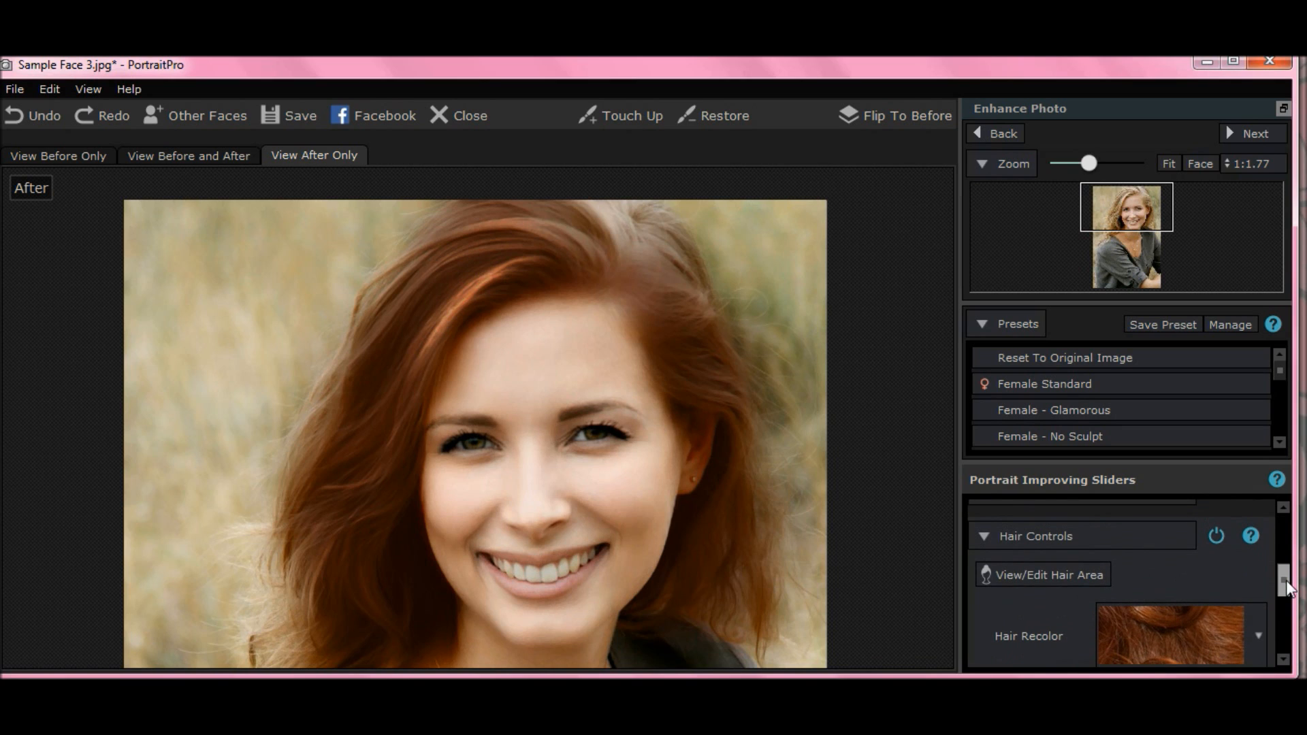
click(1003, 573)
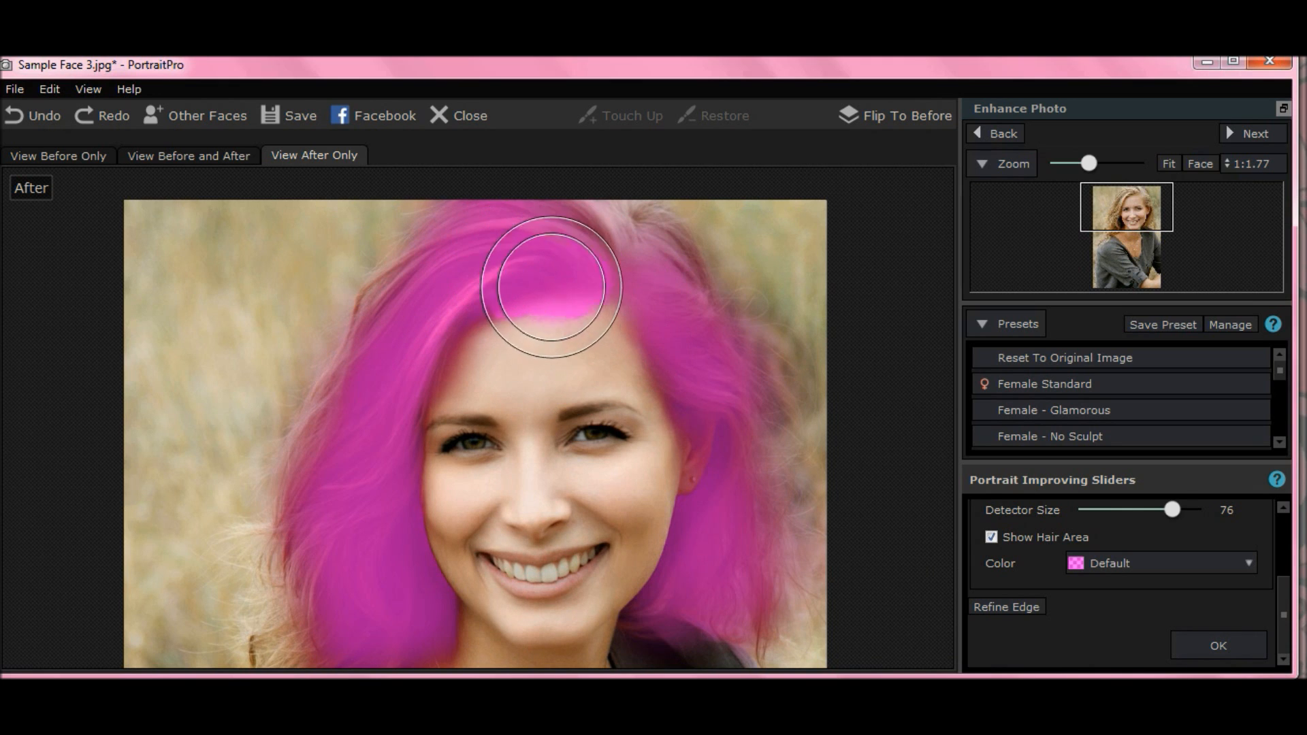
scroll(1292, 612, up, 2)
scroll(1292, 606, up, 1)
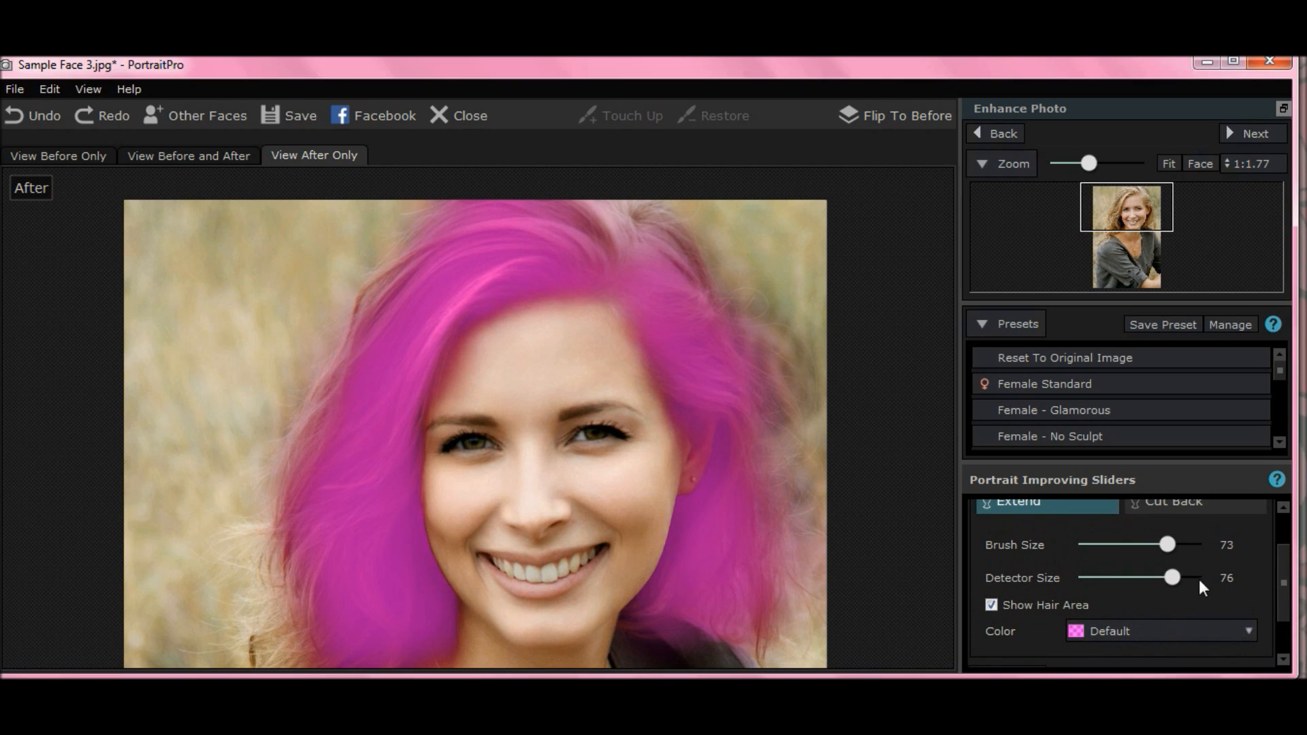
drag(1170, 544, 1117, 545)
drag(1172, 583, 1121, 580)
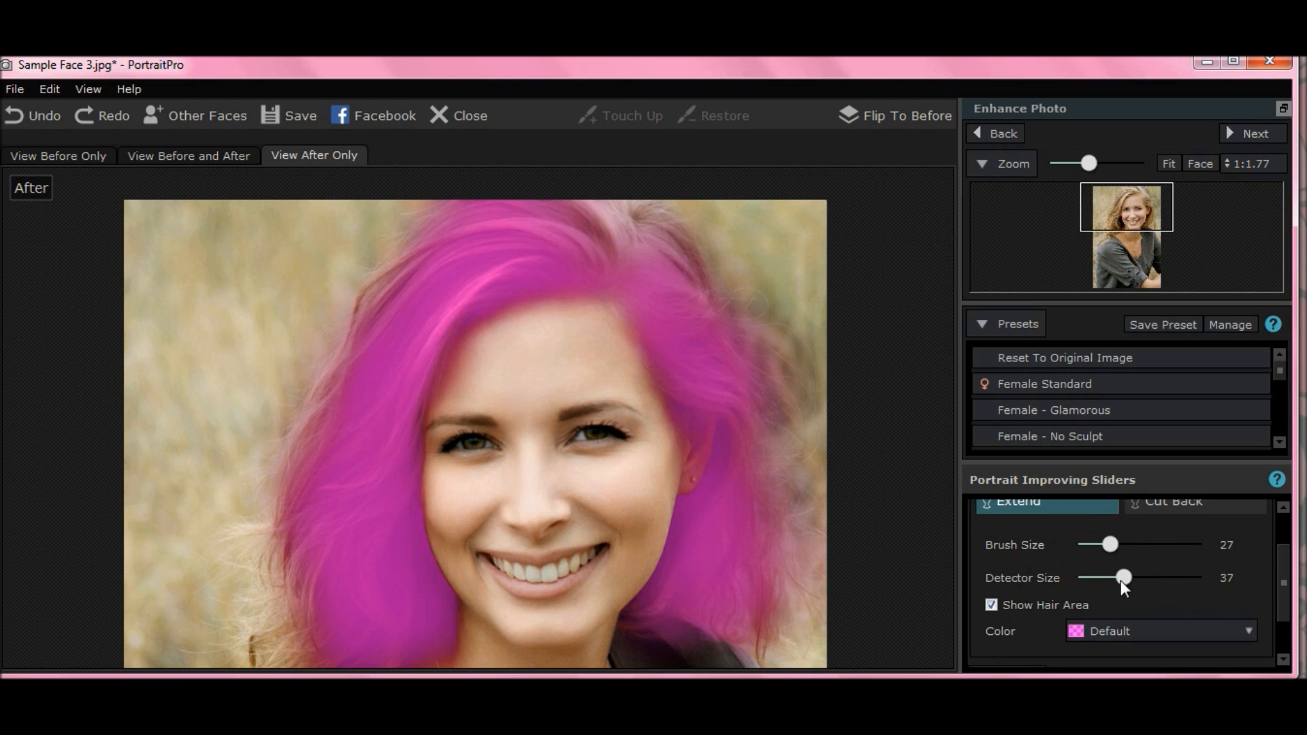
drag(1283, 598, 1286, 613)
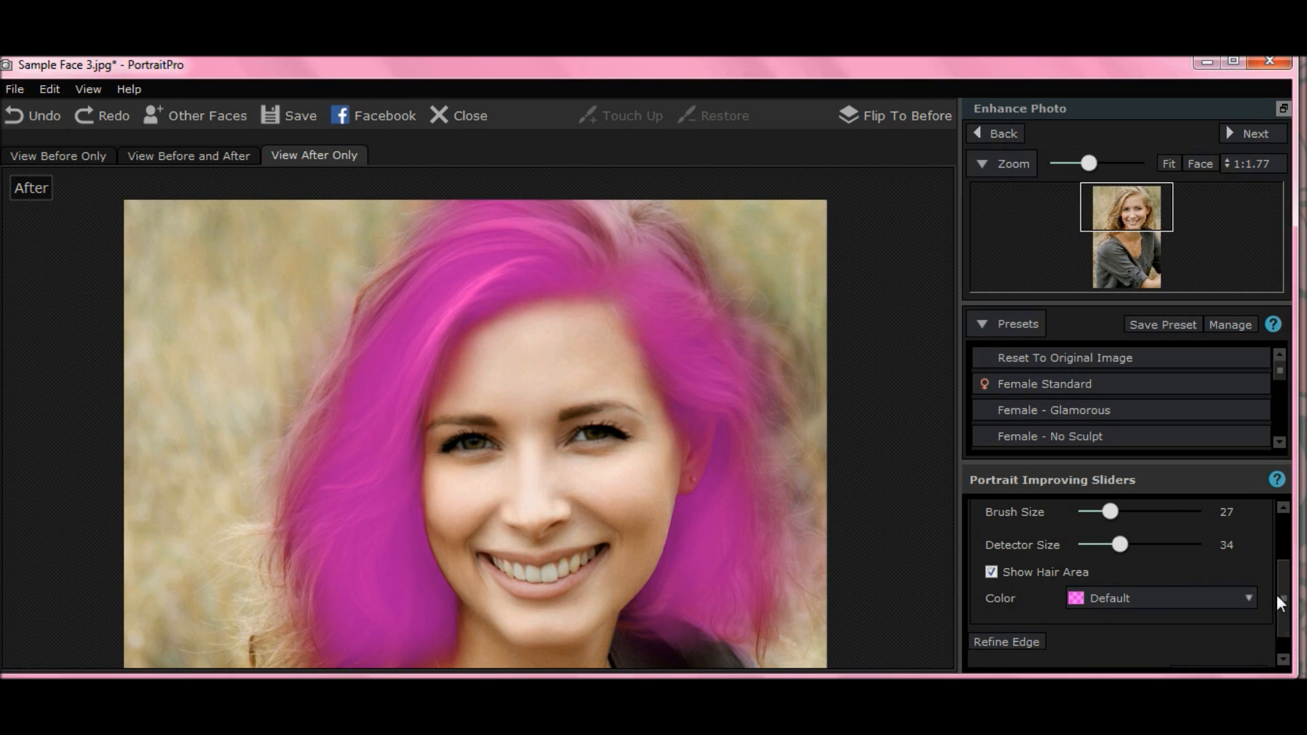
drag(1285, 594, 1288, 559)
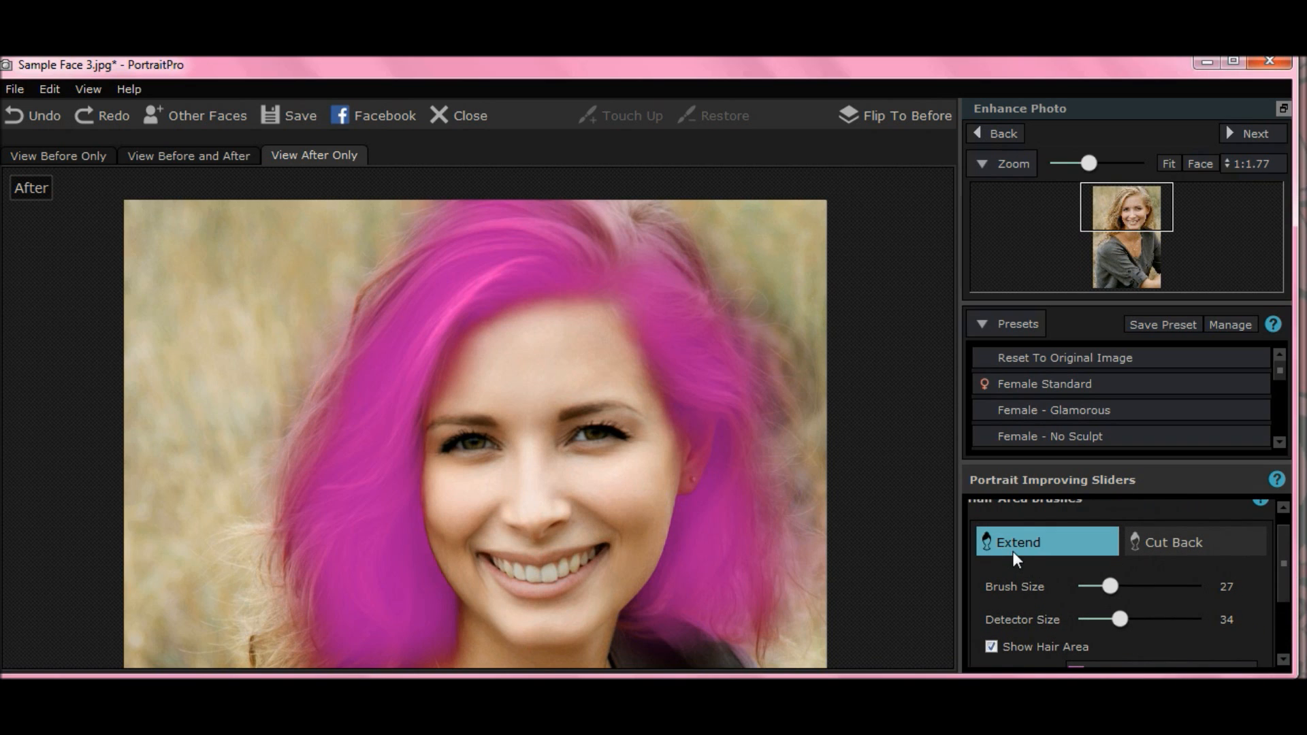
Step: Trim the hair area around the forehead and both temples with the Cut Back brush
click(1171, 542)
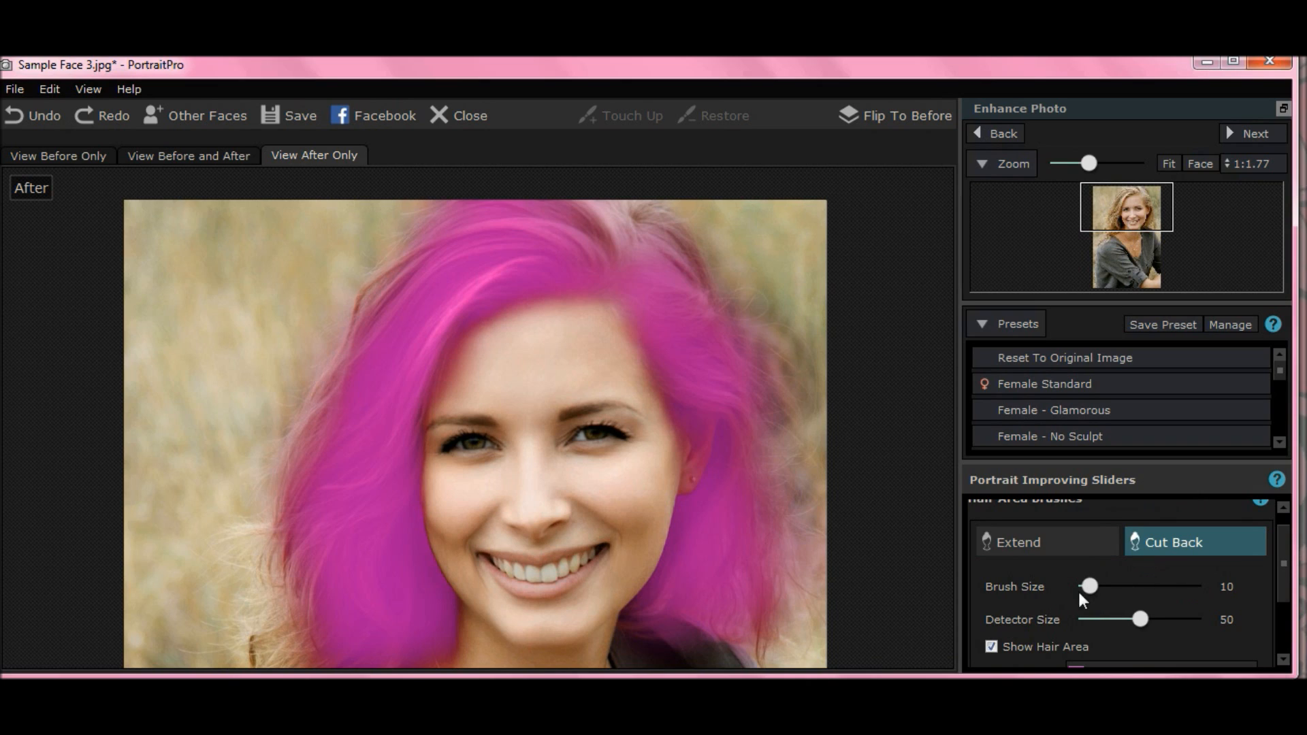
mouse_move(545, 295)
mouse_down()
mouse_move(600, 296)
mouse_move(511, 306)
mouse_move(545, 305)
mouse_up()
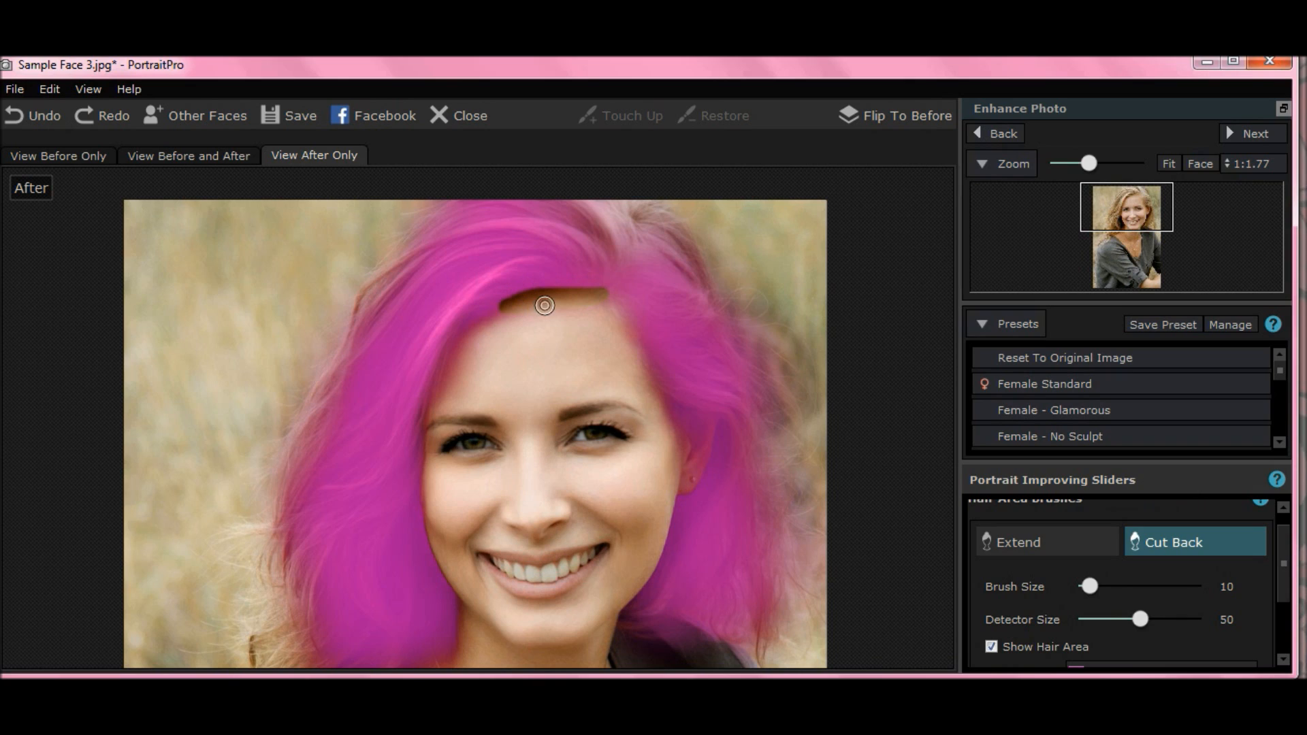
mouse_move(656, 398)
mouse_down()
mouse_move(612, 298)
mouse_move(536, 293)
mouse_move(487, 312)
mouse_move(518, 319)
mouse_move(466, 330)
mouse_move(430, 408)
mouse_move(463, 321)
mouse_move(547, 283)
mouse_move(603, 286)
mouse_move(631, 302)
mouse_move(678, 429)
mouse_move(674, 364)
mouse_move(645, 299)
mouse_move(652, 349)
mouse_move(649, 319)
mouse_move(624, 290)
mouse_move(569, 284)
mouse_move(463, 310)
mouse_move(416, 427)
mouse_move(431, 408)
mouse_move(425, 385)
mouse_move(421, 423)
mouse_up()
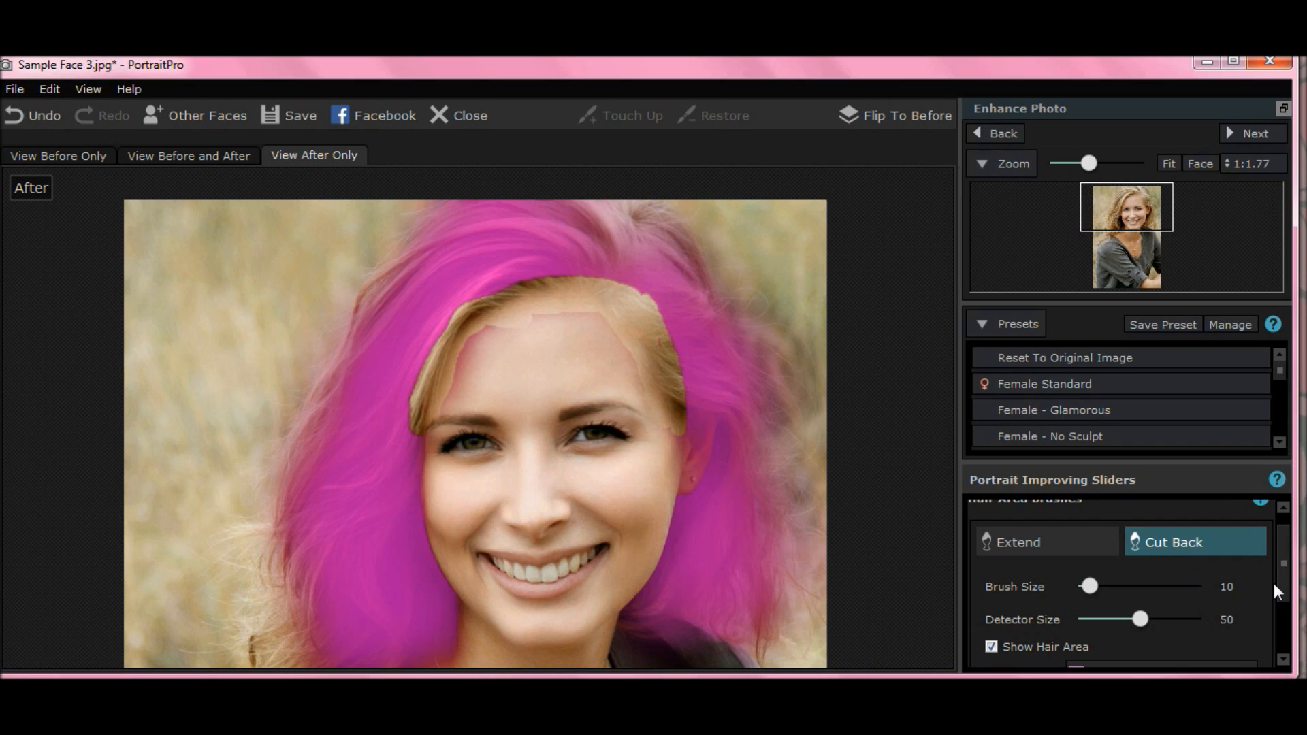
Step: Refine the edge of the trimmed hair area and accept the hair area edits
drag(1284, 596, 1289, 621)
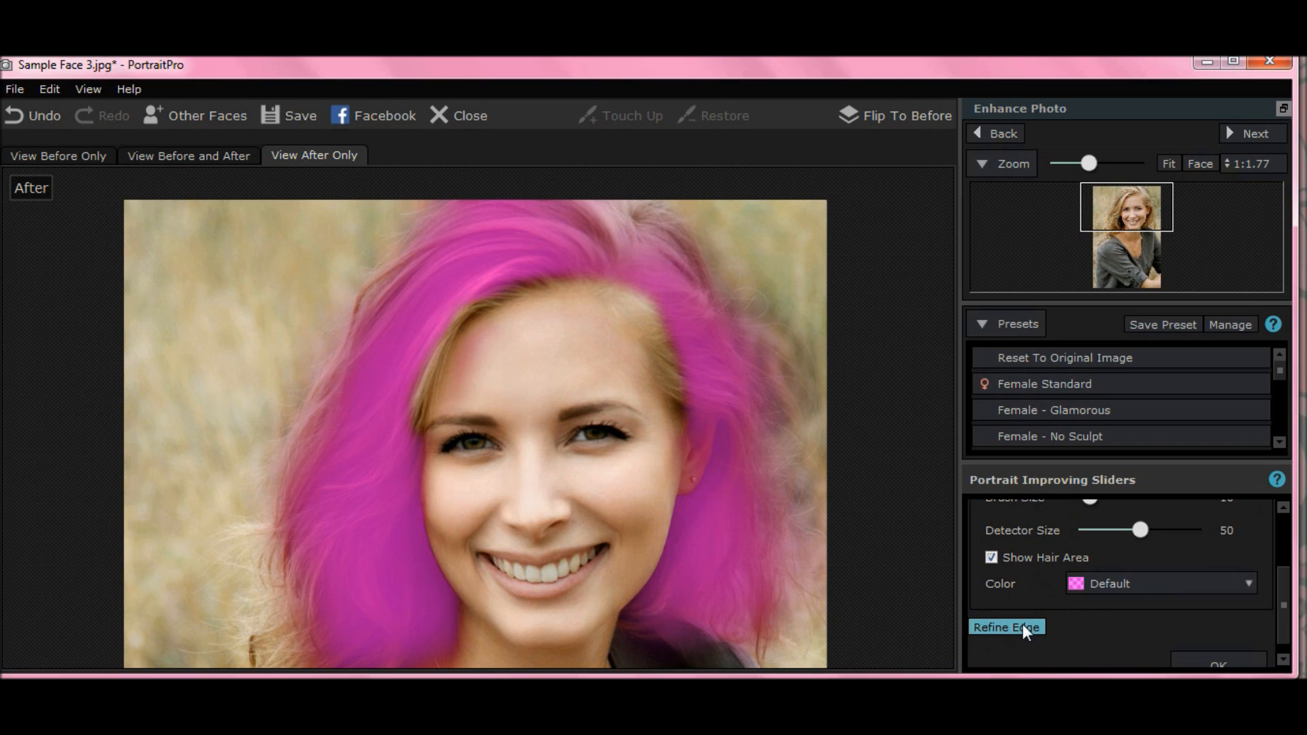
scroll(1284, 612, down, 1)
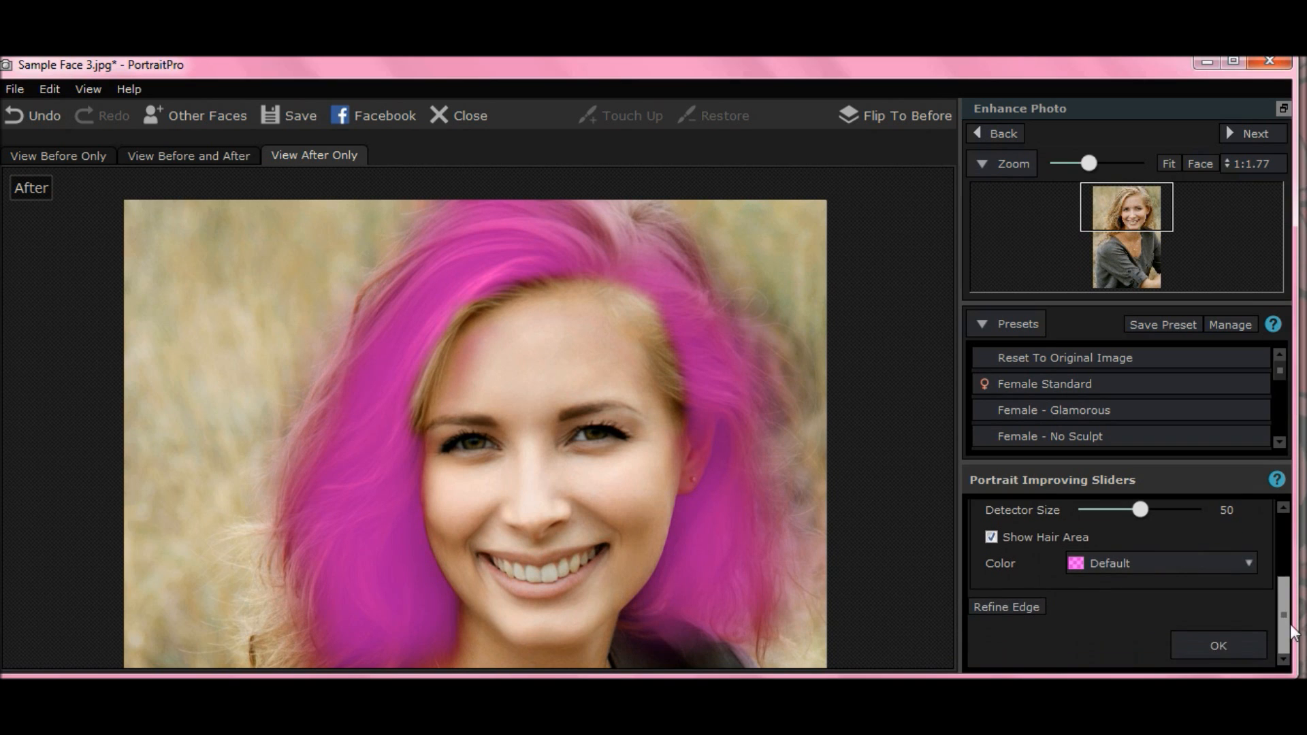
click(1223, 649)
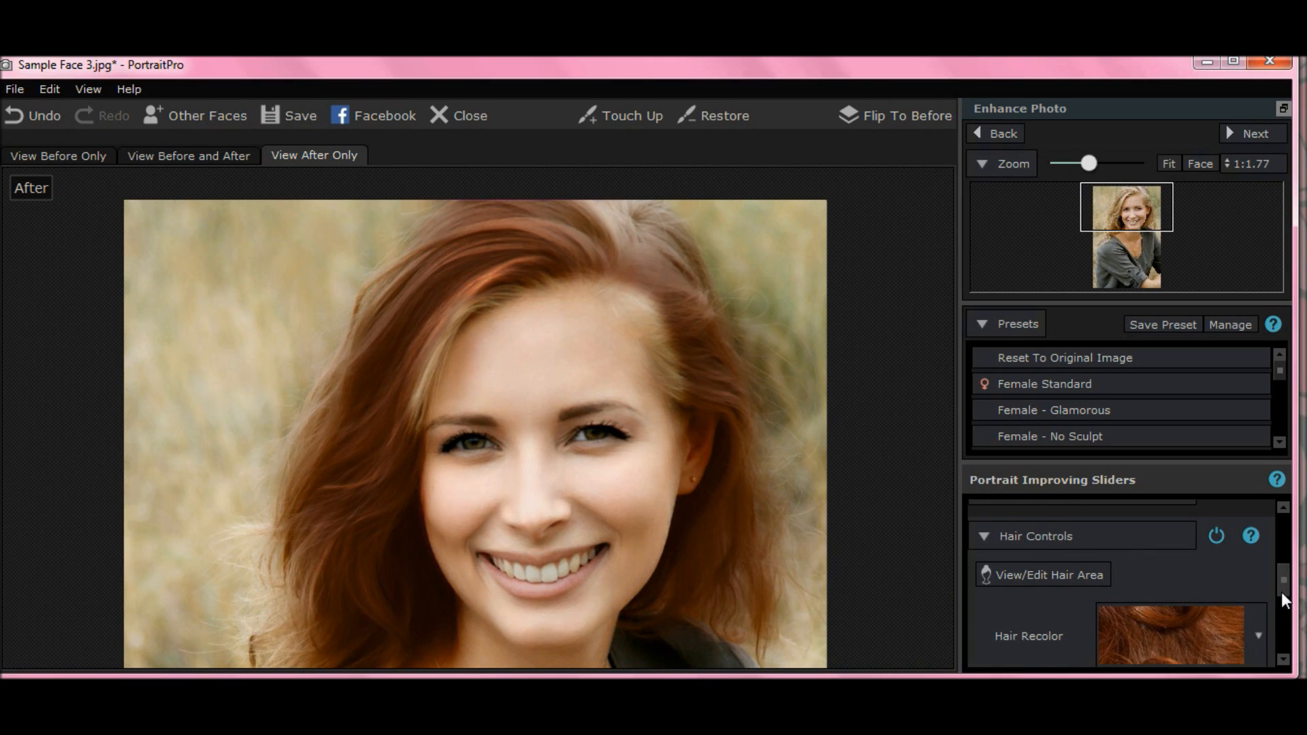
scroll(1281, 591, up, 2)
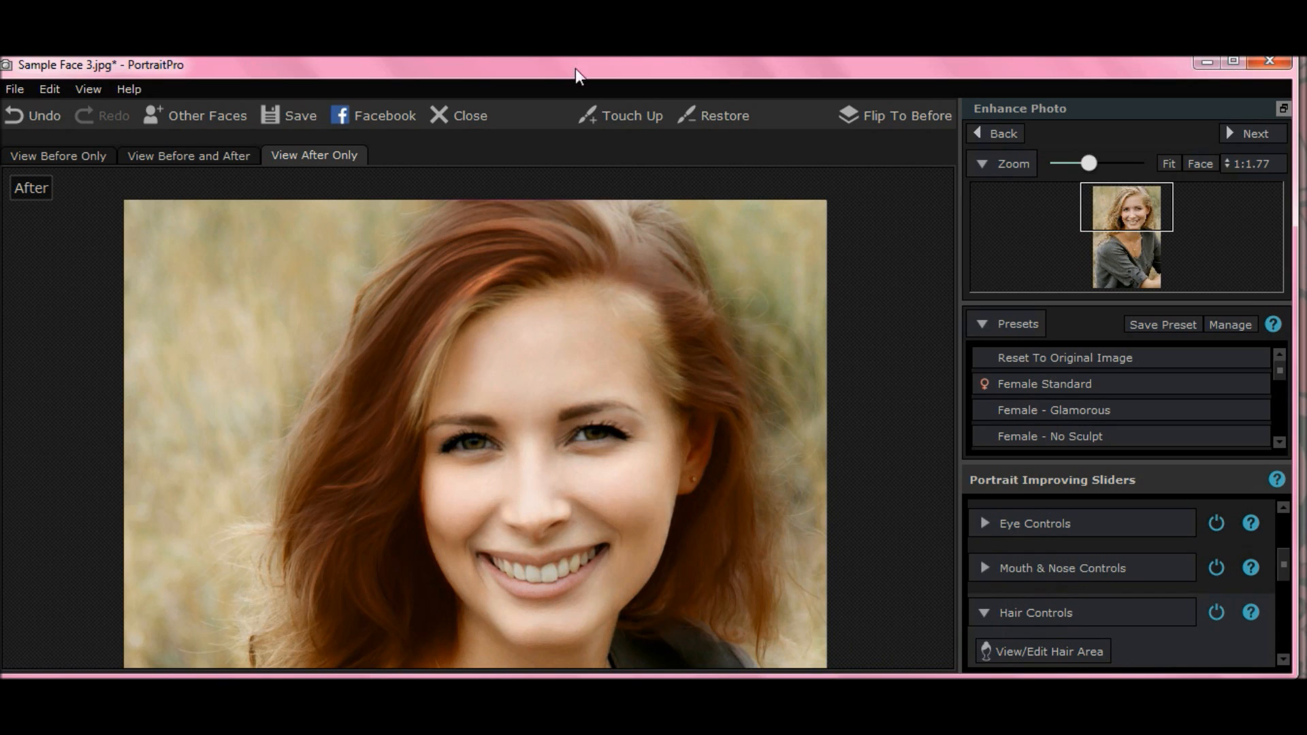
scroll(1286, 566, down, 1)
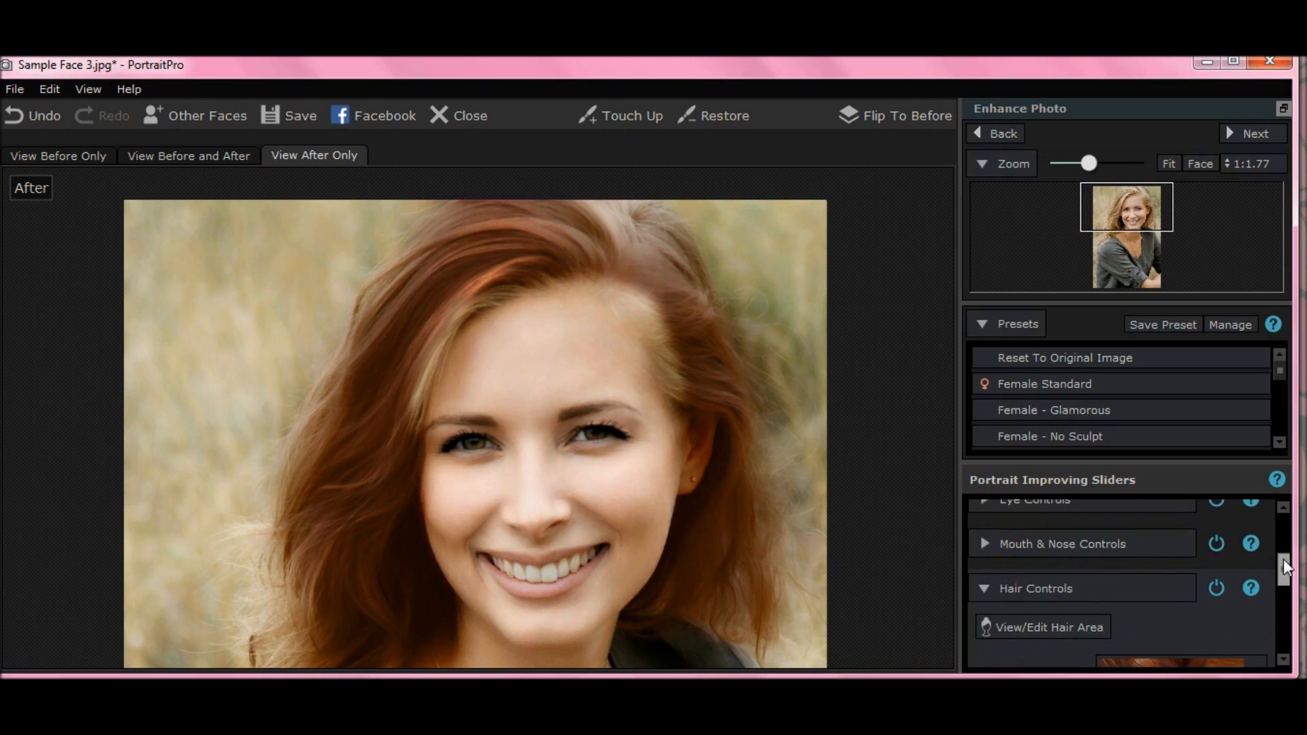
scroll(1286, 567, down, 4)
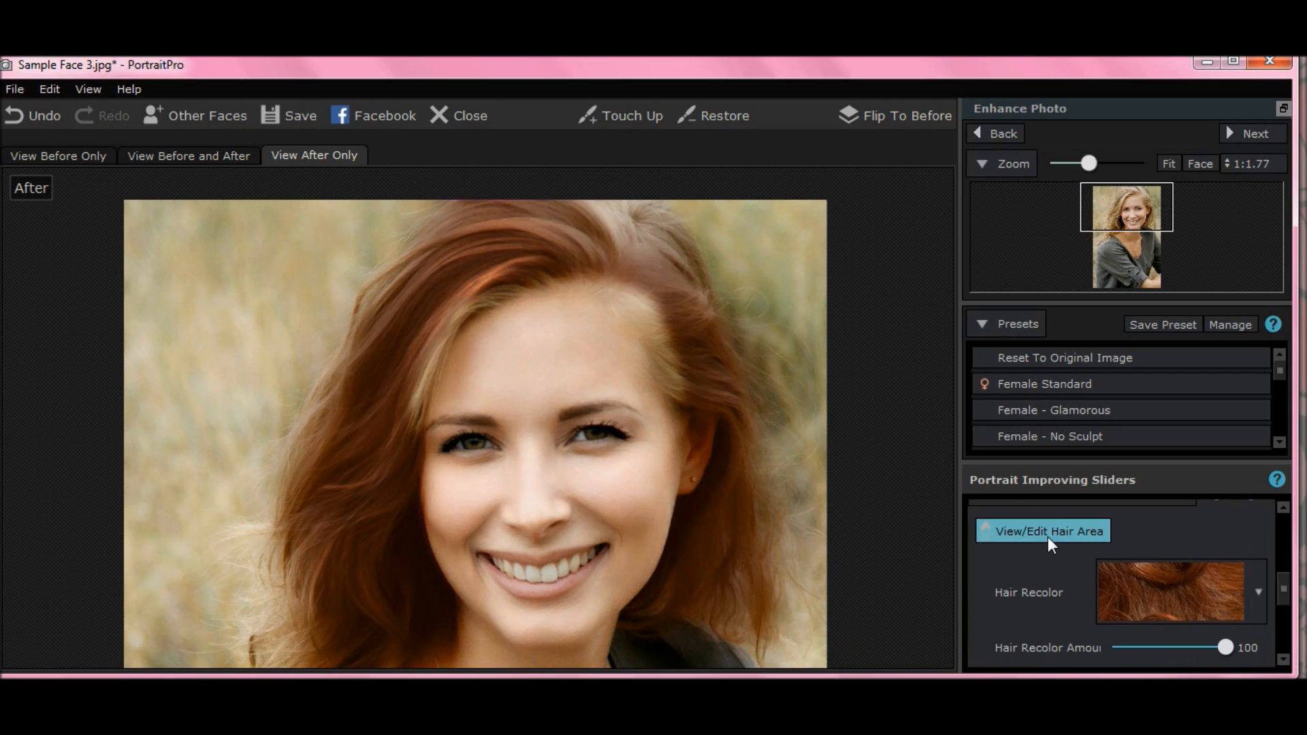
Step: Open the hair area overlay to check its coverage, and close it again
click(1047, 532)
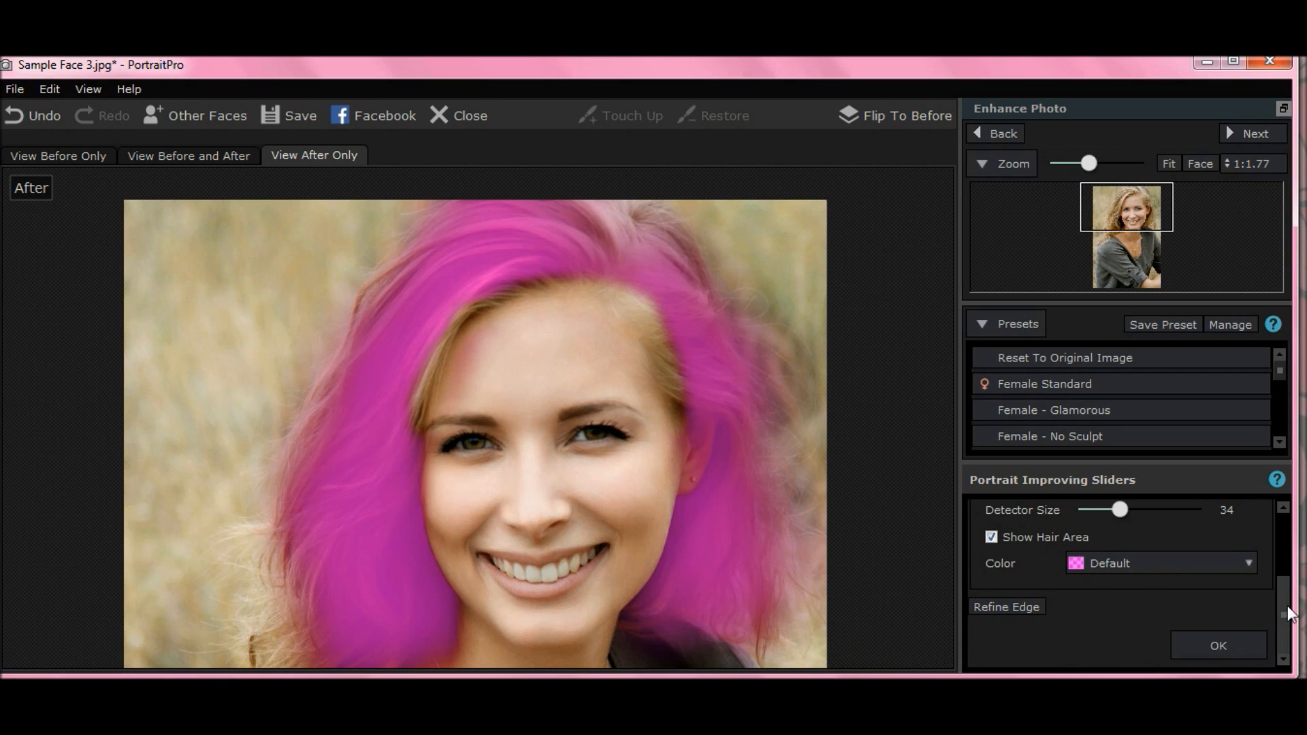
mouse_move(1292, 616)
mouse_down()
mouse_move(1284, 572)
mouse_move(1277, 609)
mouse_up()
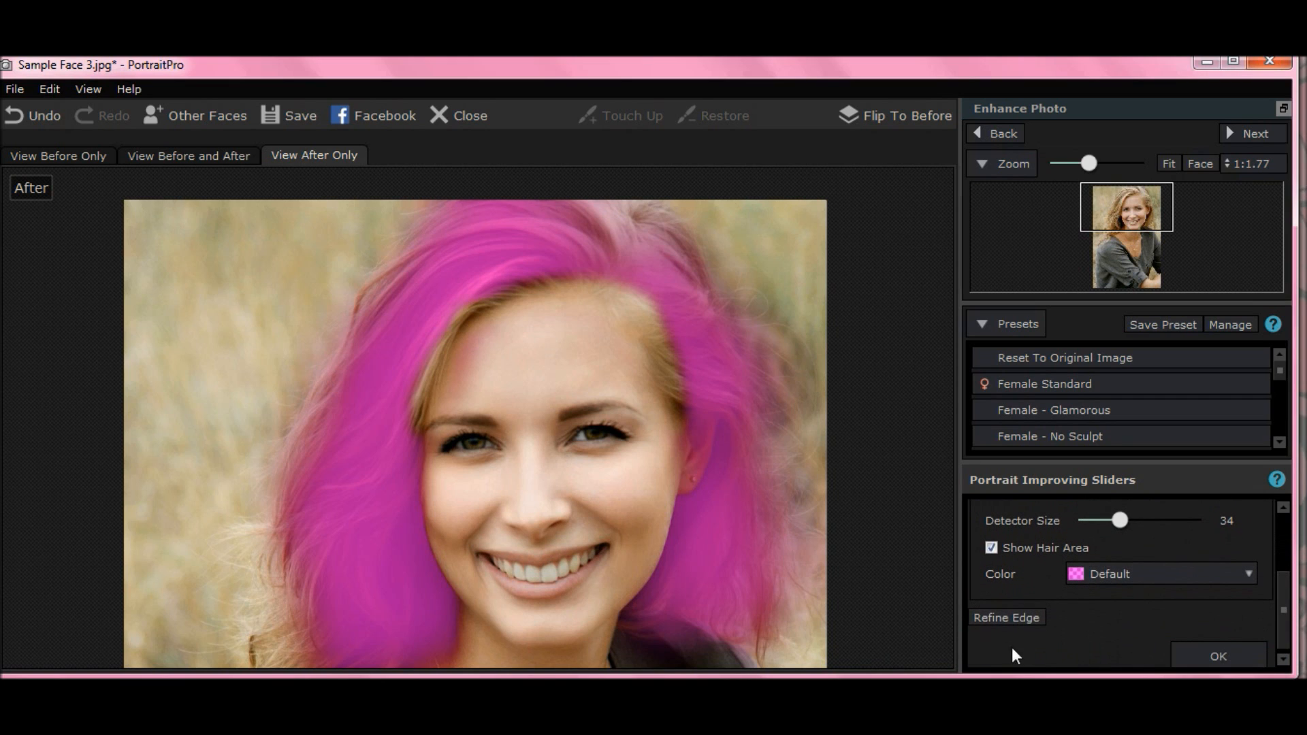
click(1220, 657)
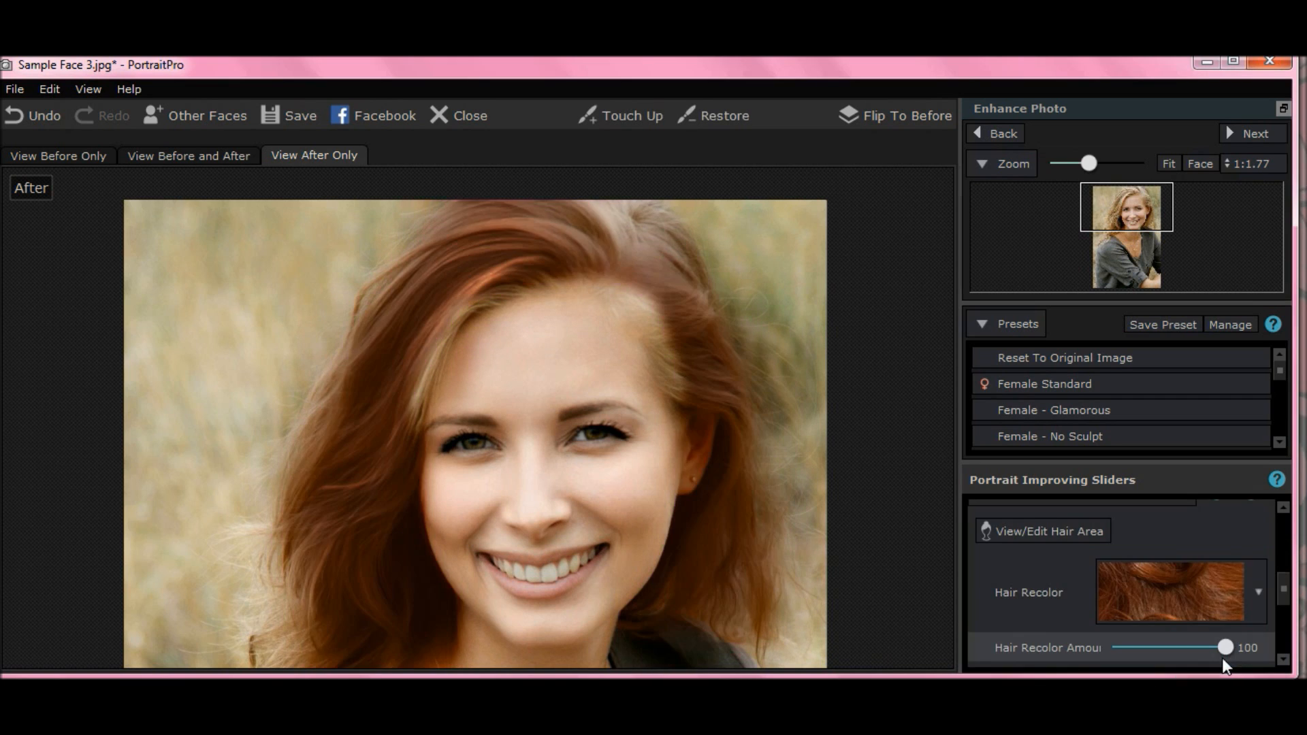
Step: Recolor the hair with the palest blonde swatch in the Hair Recolor list
scroll(1280, 565, down, 2)
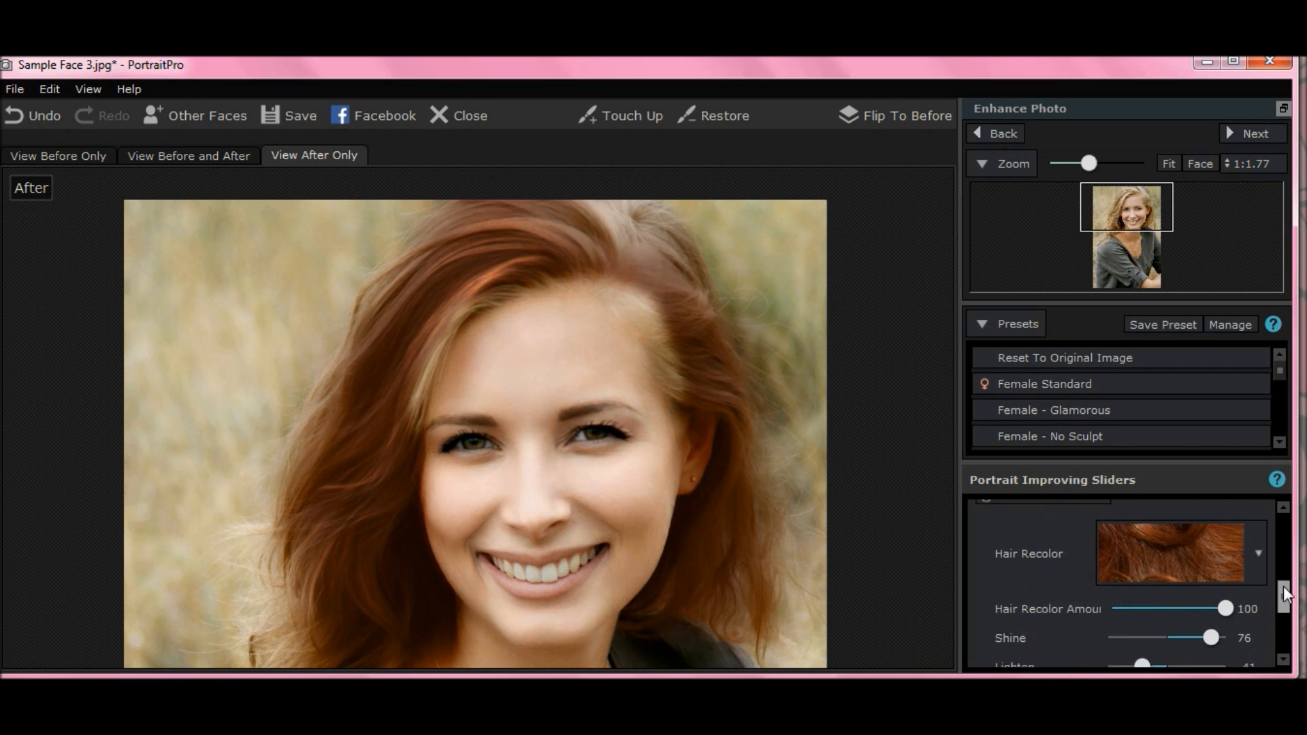
click(1256, 575)
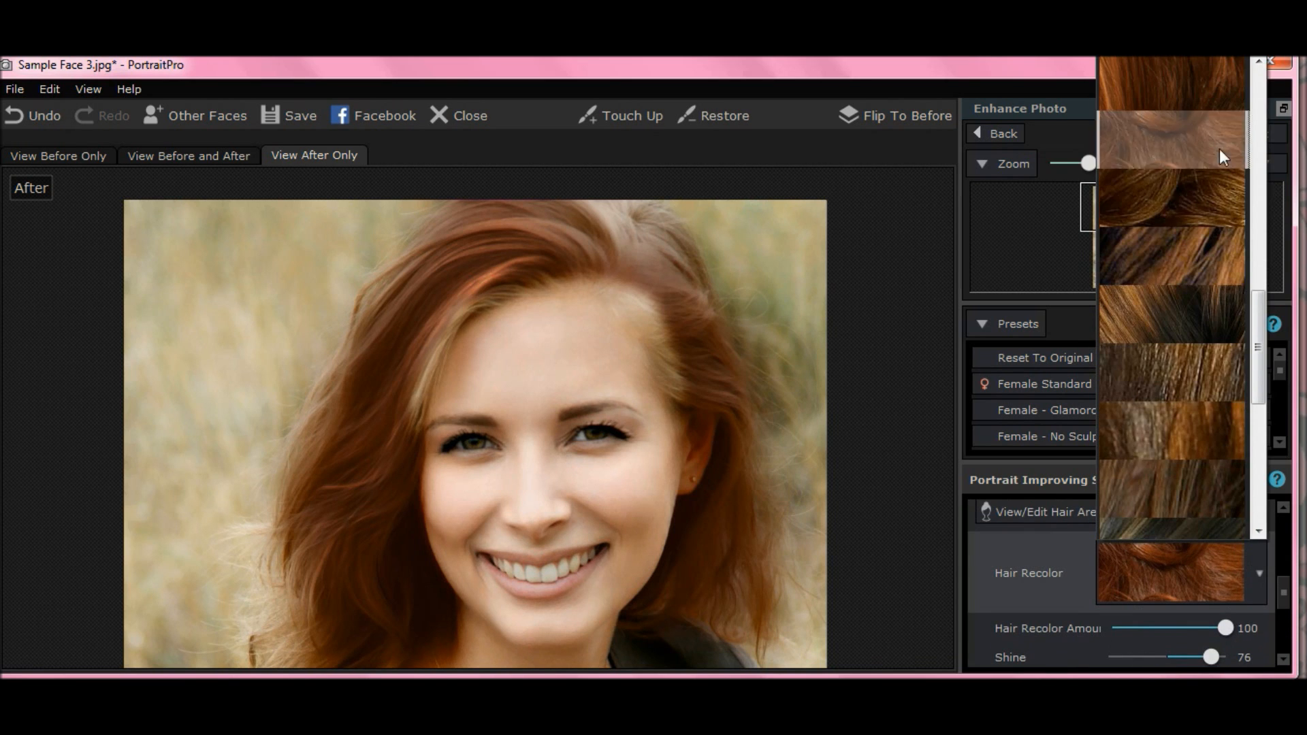
drag(1261, 381, 1263, 102)
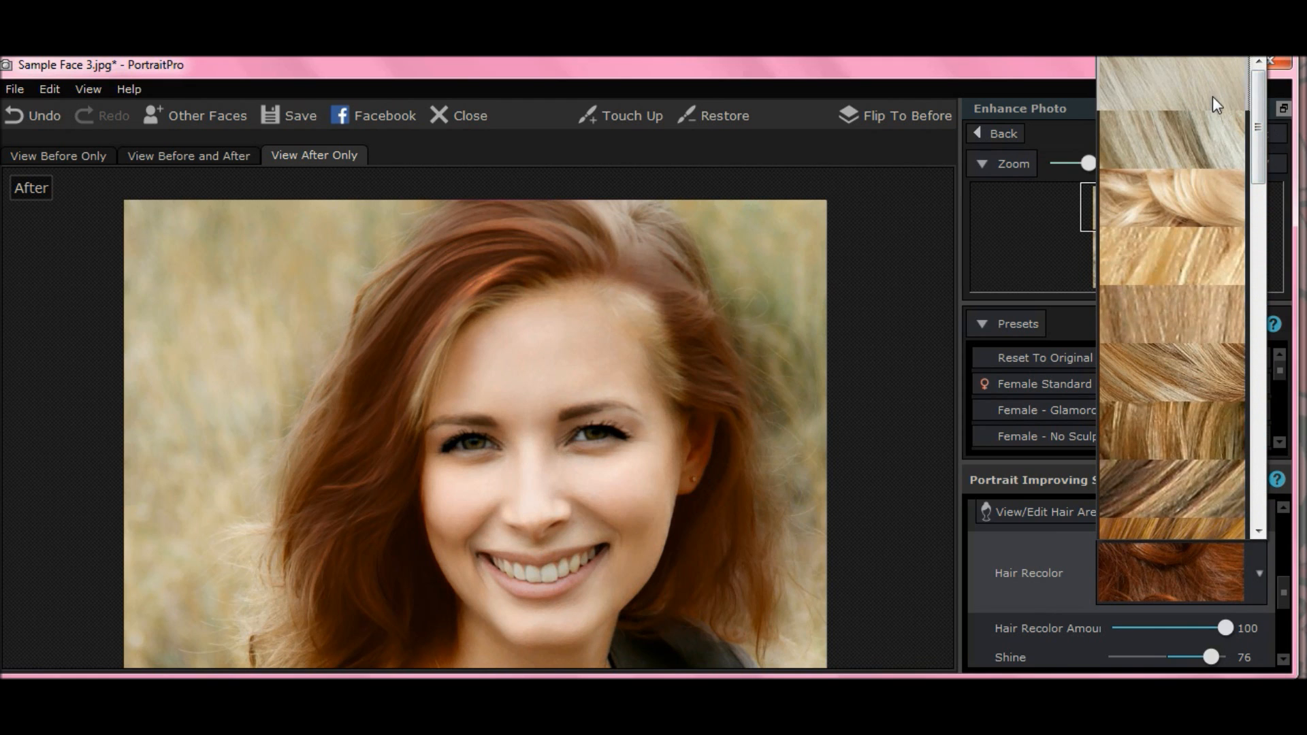
click(1211, 96)
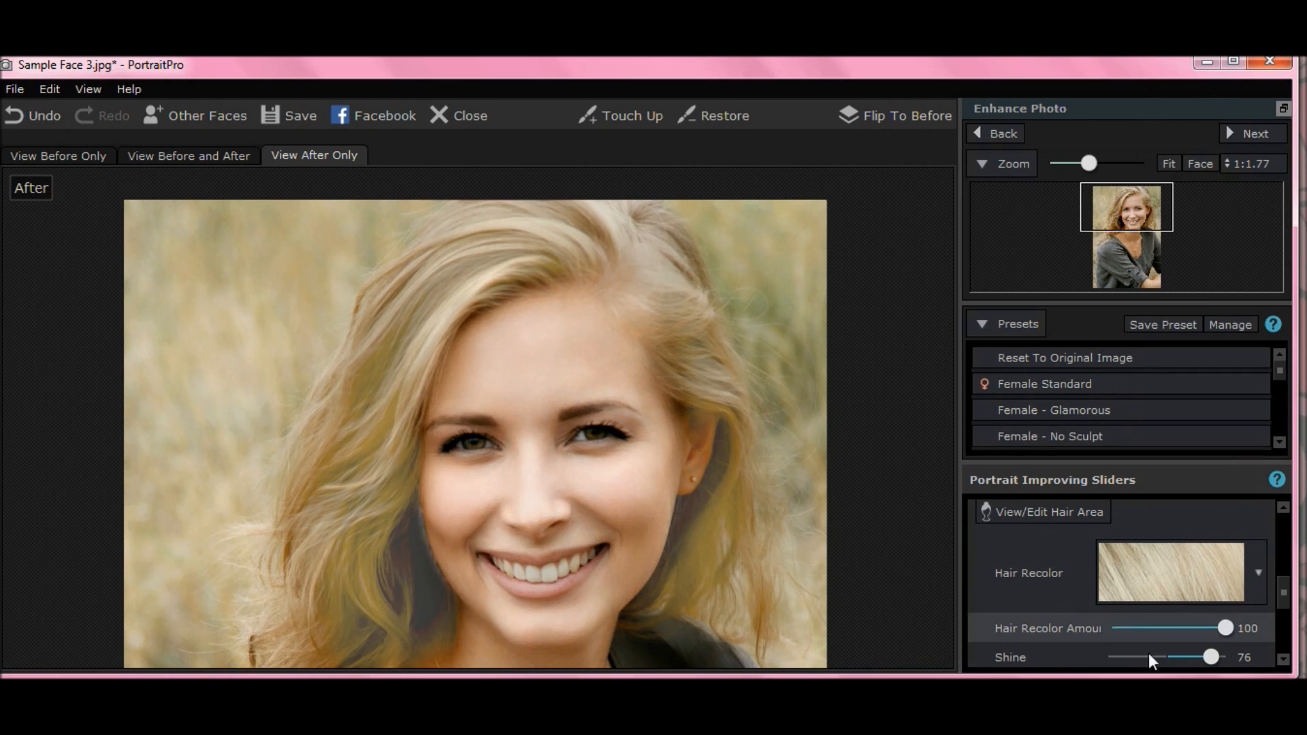
Step: Try Lighten at 48 and Redden at 63 on the blonde hair, and undo both changes
drag(1281, 602, 1283, 629)
drag(1145, 578, 1239, 580)
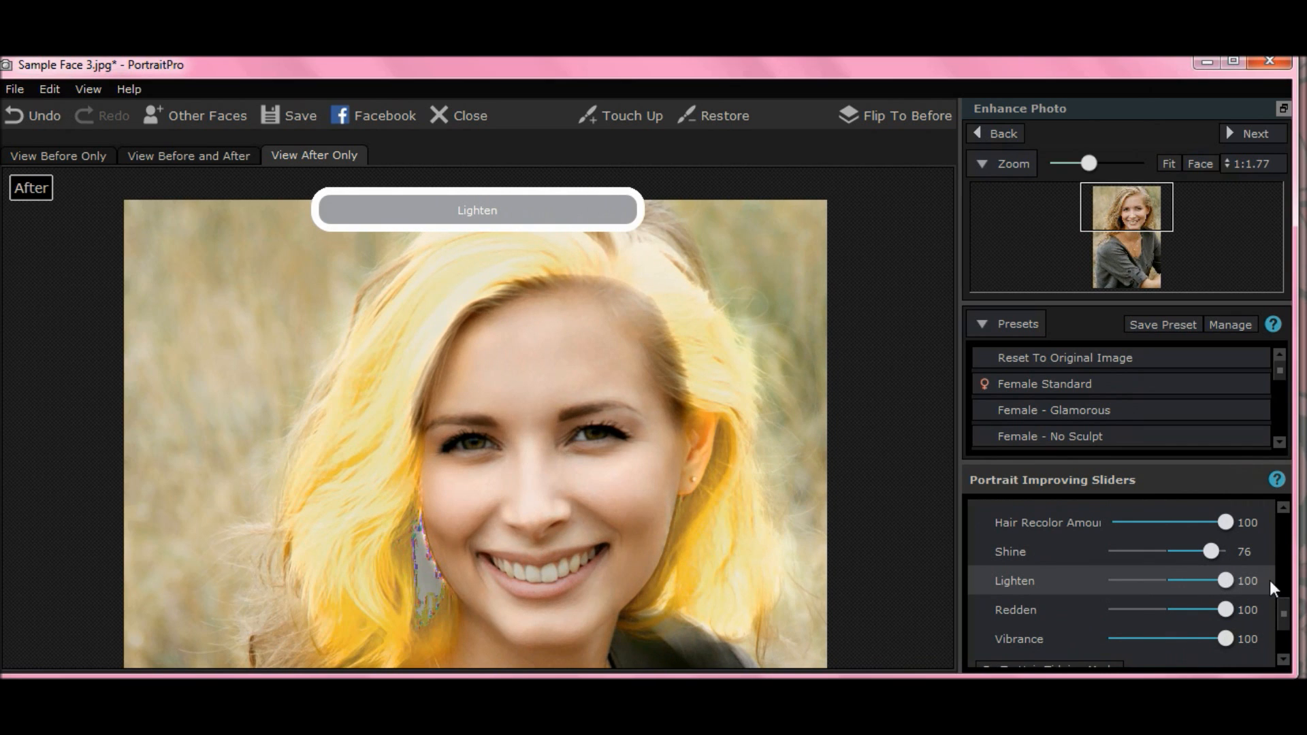
drag(1228, 589, 1204, 610)
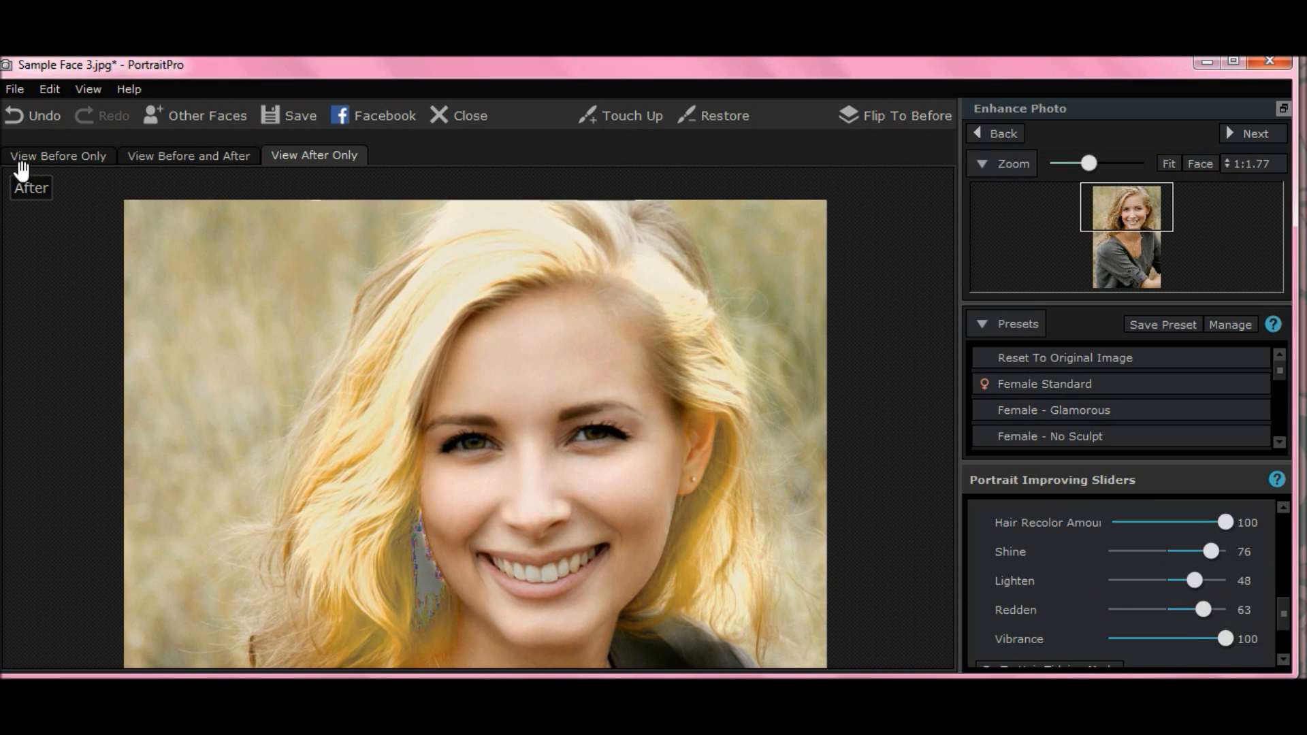
click(36, 119)
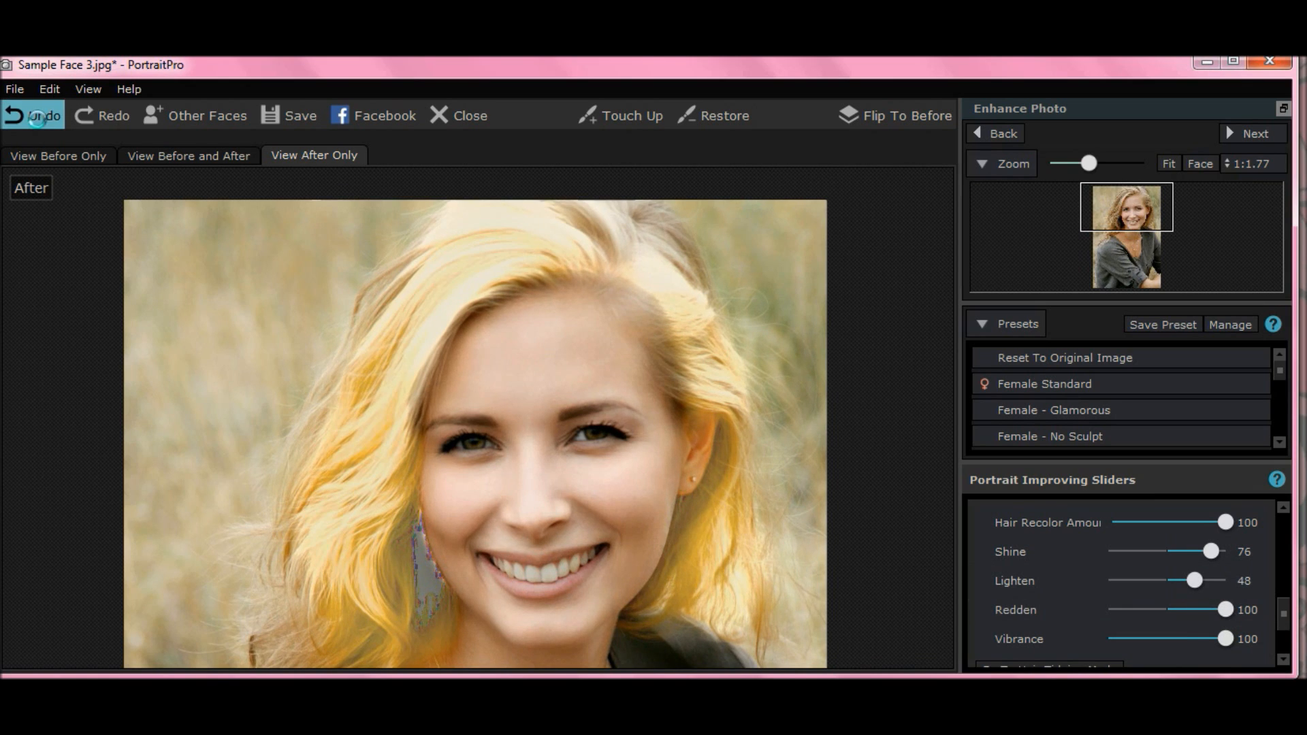
click(38, 120)
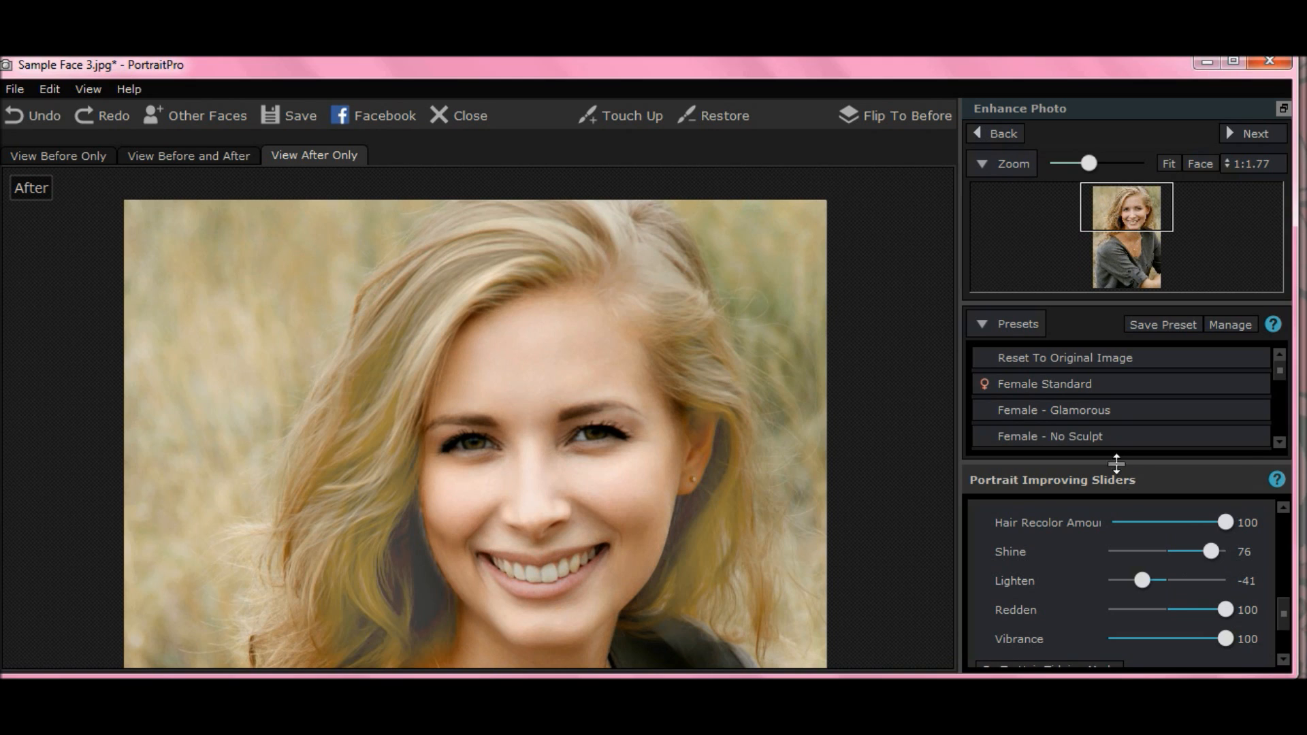